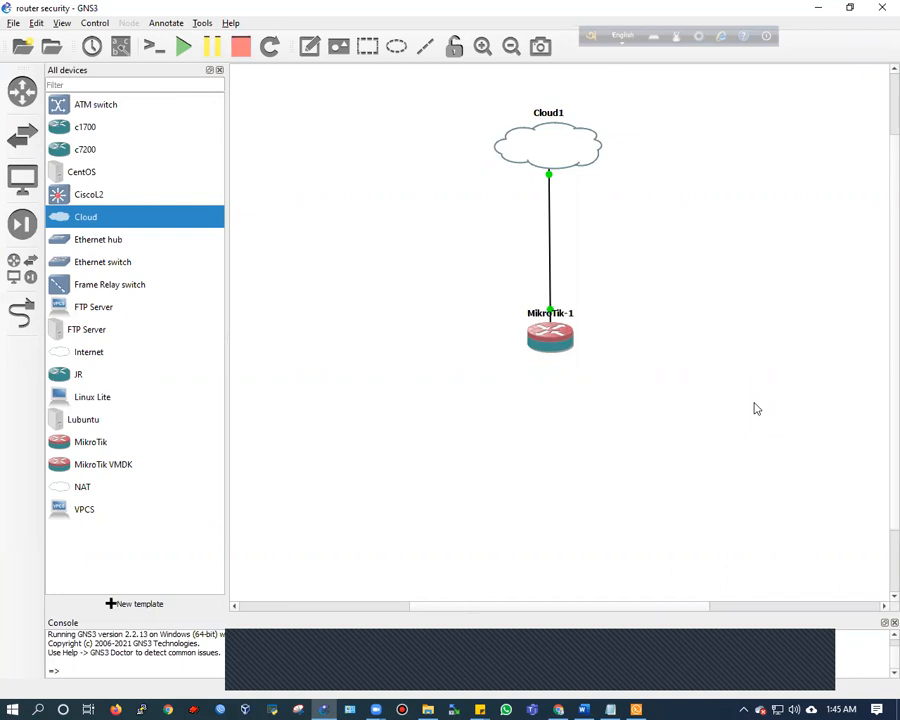
Place a canvas note left of Cloud1 reading '1. Disable admin user'
{"action": "left_click", "coordinate": [309, 46]}
{"action": "left_click", "coordinate": [297, 148]}
{"action": "type", "text": "1. Dis"}
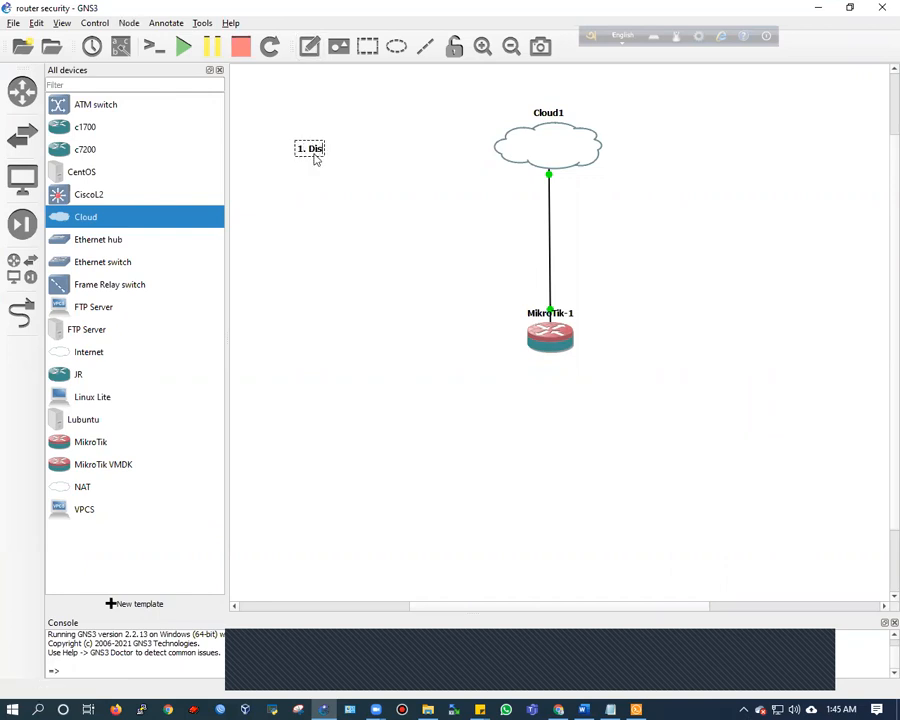
{"action": "type", "text": "able admin user"}
{"action": "key", "text": "BackSpace"}
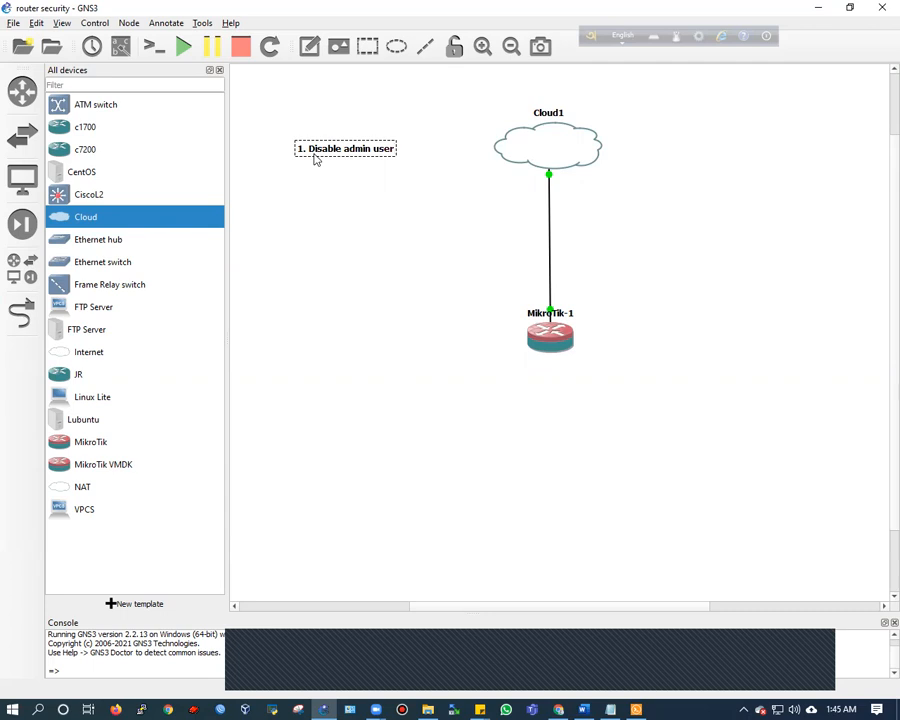
{"action": "left_click", "coordinate": [386, 213]}
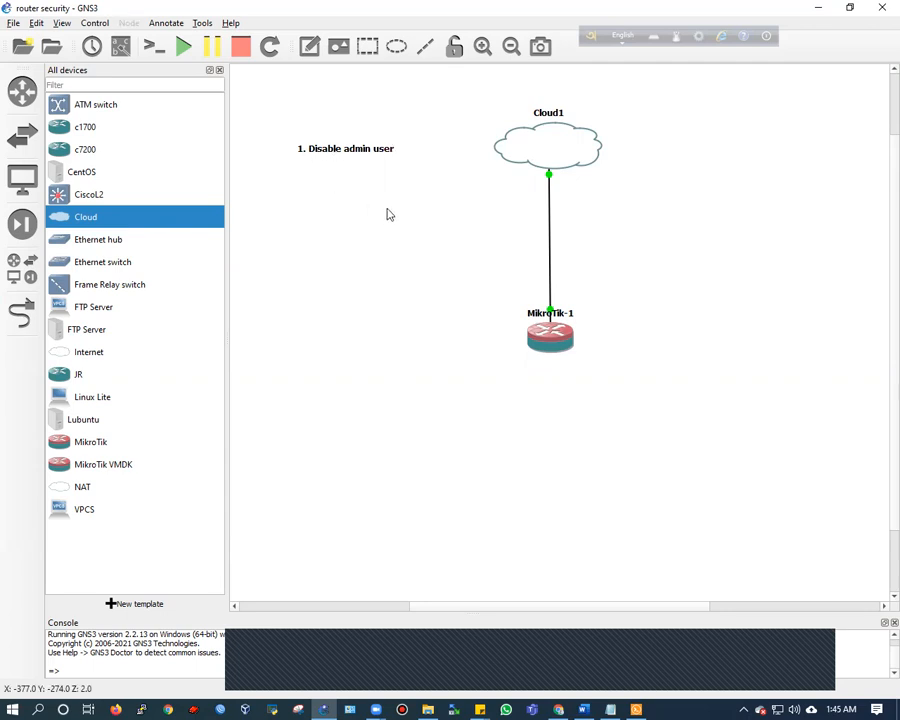
Bring up the MikroTik-1 console and log in as admin with an empty password
{"action": "left_click", "coordinate": [635, 707]}
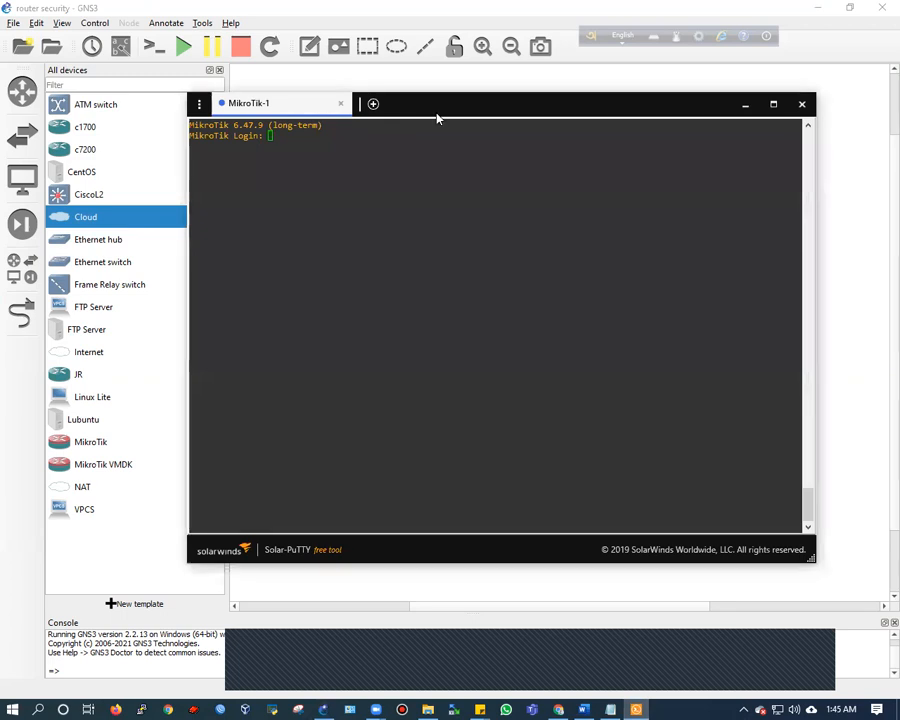
{"action": "left_click_drag", "start_coordinate": [437, 118], "coordinate": [468, 134]}
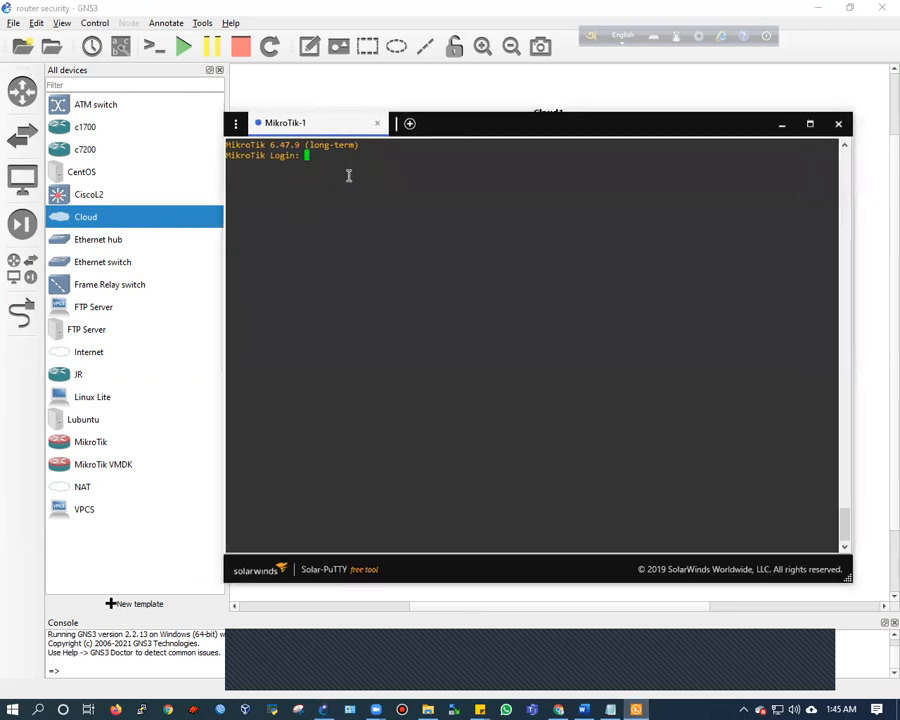
{"action": "type", "text": "admin"}
{"action": "key", "text": "Return"}
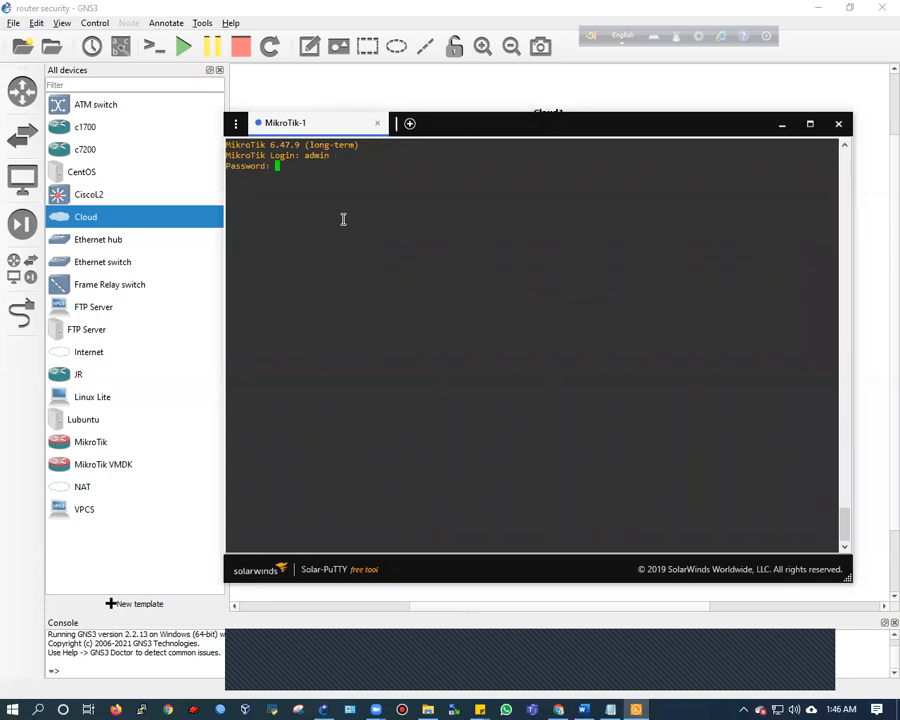
{"action": "key", "text": "Return"}
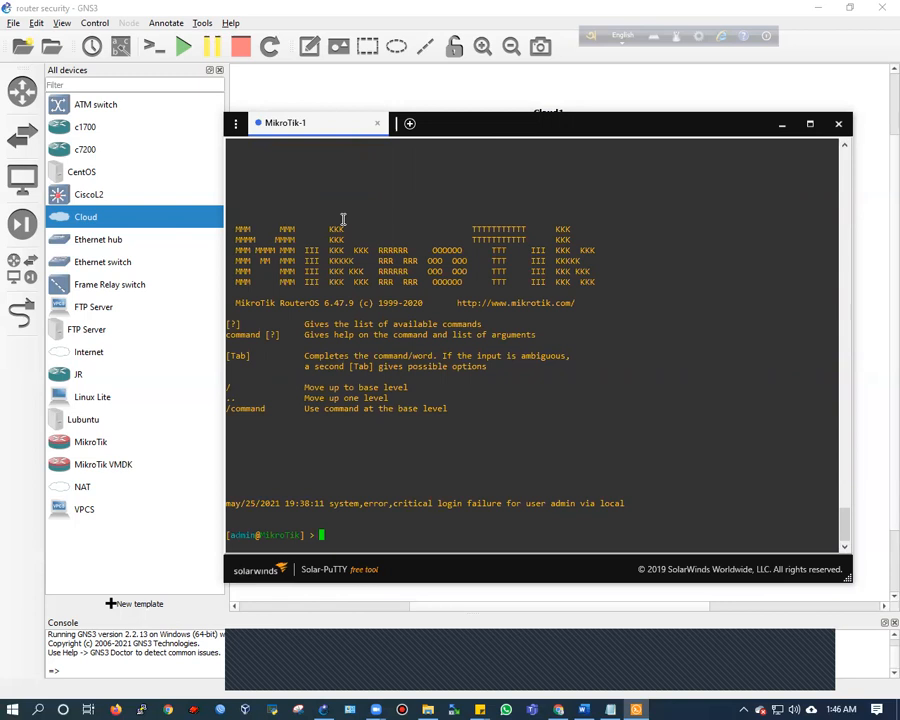
Create a new router user with its own password in group=full
{"action": "type", "text": "user add name=samiul password=1234"}
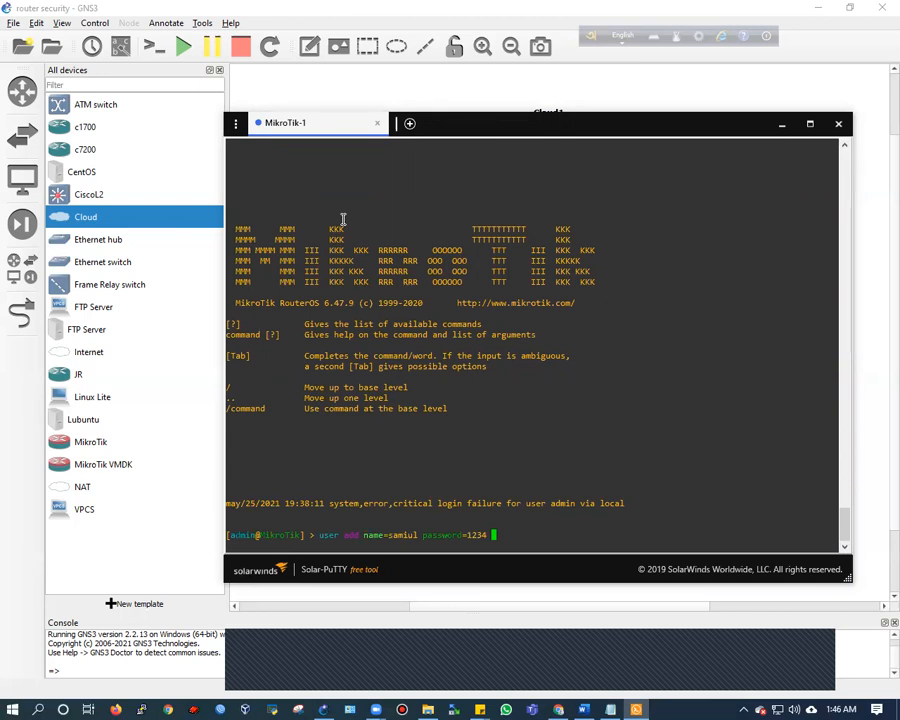
{"action": "type", "text": "copy-from="}
{"action": "key", "text": "BackSpace"}
{"action": "key", "text": "BackSpace"}
{"action": "key", "text": "BackSpace"}
{"action": "key", "text": "BackSpace"}
{"action": "key", "text": "BackSpace"}
{"action": "key", "text": "BackSpace"}
{"action": "key", "text": "BackSpace"}
{"action": "key", "text": "BackSpace"}
{"action": "key", "text": "BackSpace"}
{"action": "key", "text": "BackSpace"}
{"action": "type", "text": "group=full"}
{"action": "key", "text": "Return"}
Remove the admin user with 'user remove admin'
{"action": "type", "text": "user p"}
{"action": "key", "text": "BackSpace"}
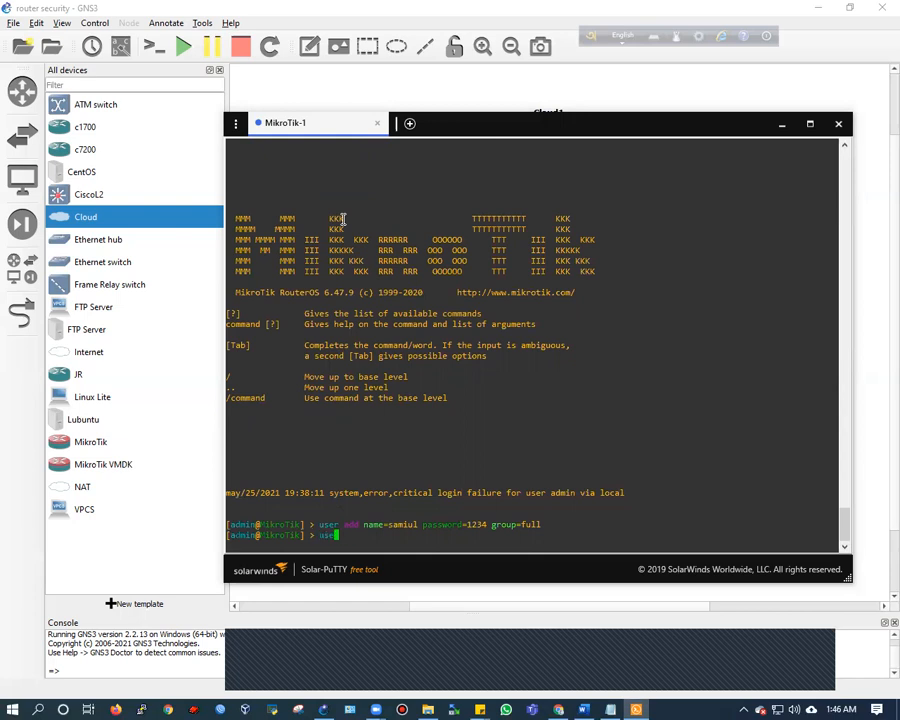
{"action": "type", "text": "remove admin"}
{"action": "key", "text": "Return"}
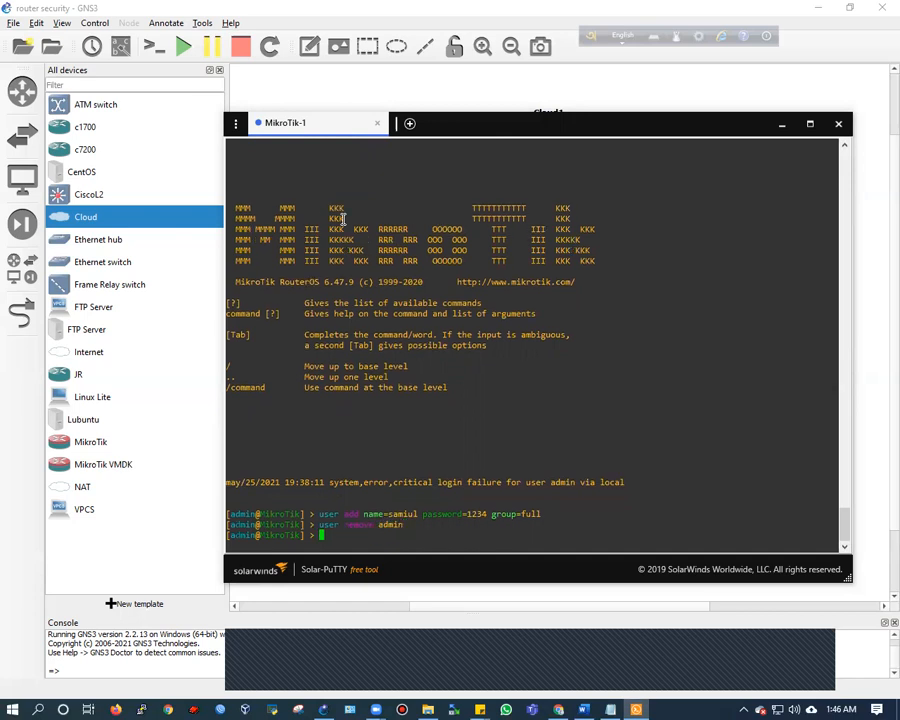
Log out, confirm admin login is rejected, then log in as the new user
{"action": "type", "text": "uuit"}
{"action": "key", "text": "Return"}
{"action": "type", "text": "admin"}
{"action": "key", "text": "Return"}
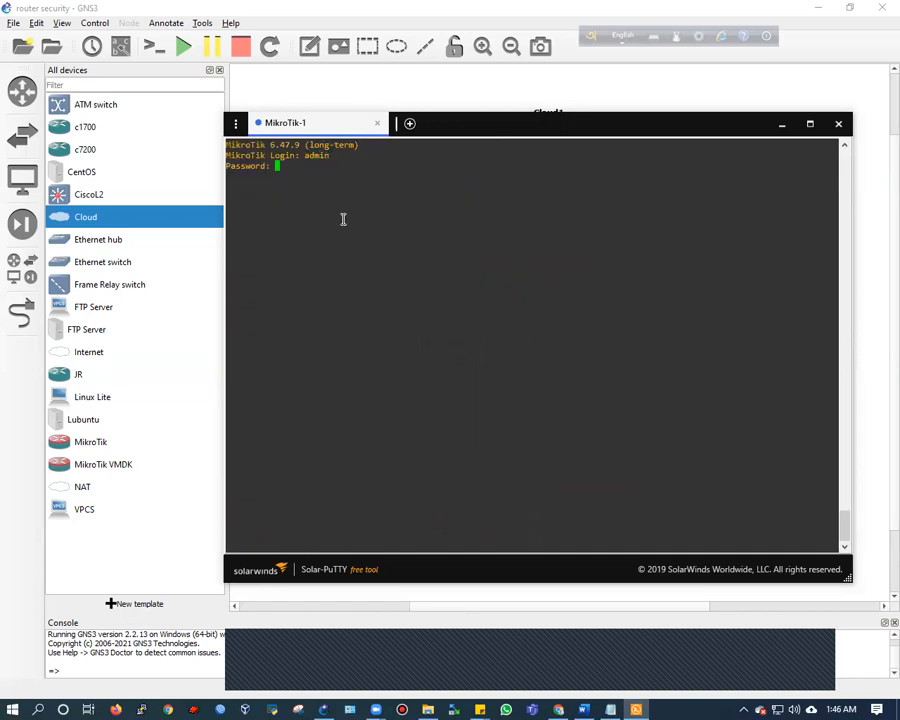
{"action": "key", "text": "Return"}
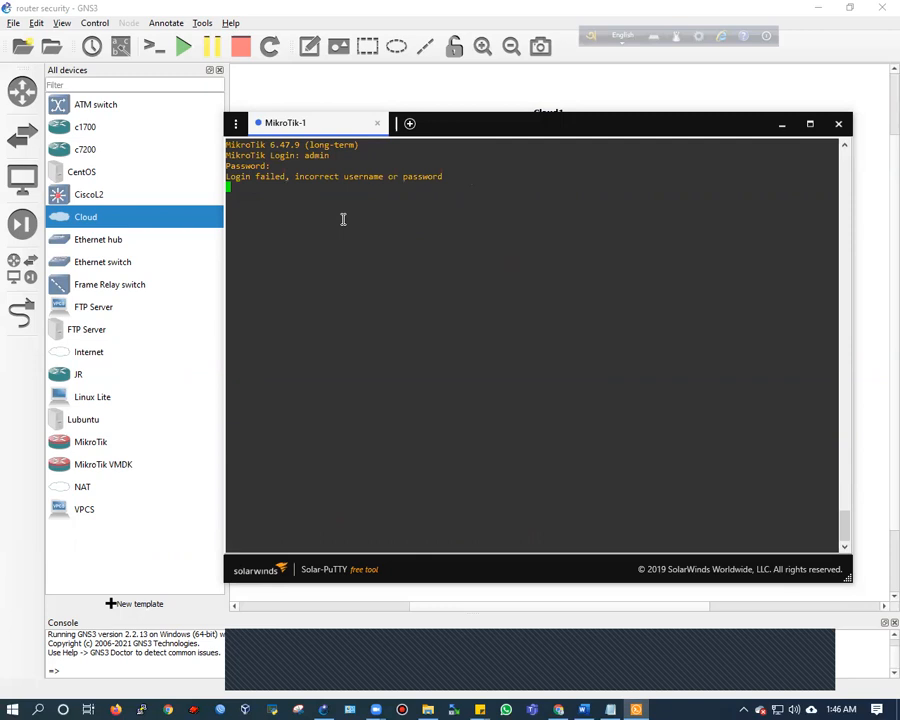
{"action": "type", "text": "samiul"}
{"action": "key", "text": "Return"}
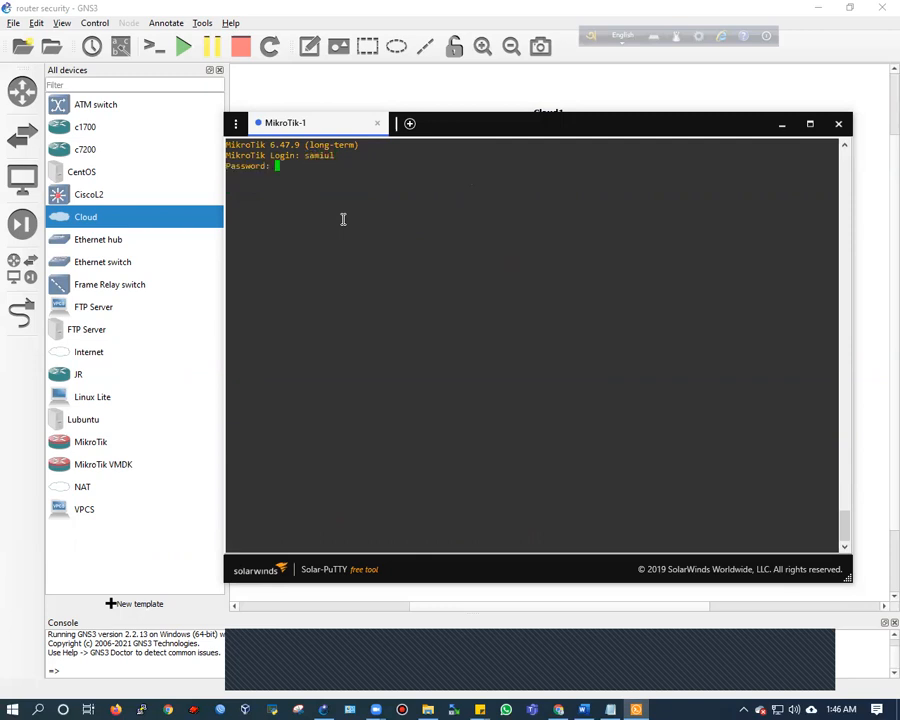
{"action": "key", "text": "Return"}
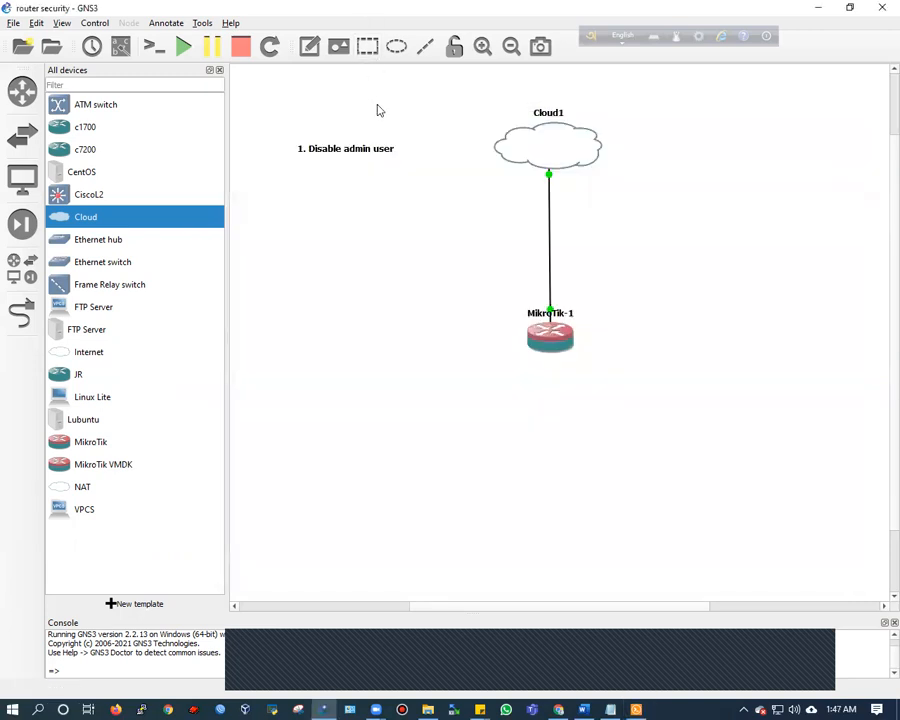
Append a second line '2. Disable mac-winbox' to the steps note on the canvas
{"action": "left_click", "coordinate": [370, 96]}
{"action": "left_click", "coordinate": [388, 150]}
{"action": "double_click", "coordinate": [390, 151]}
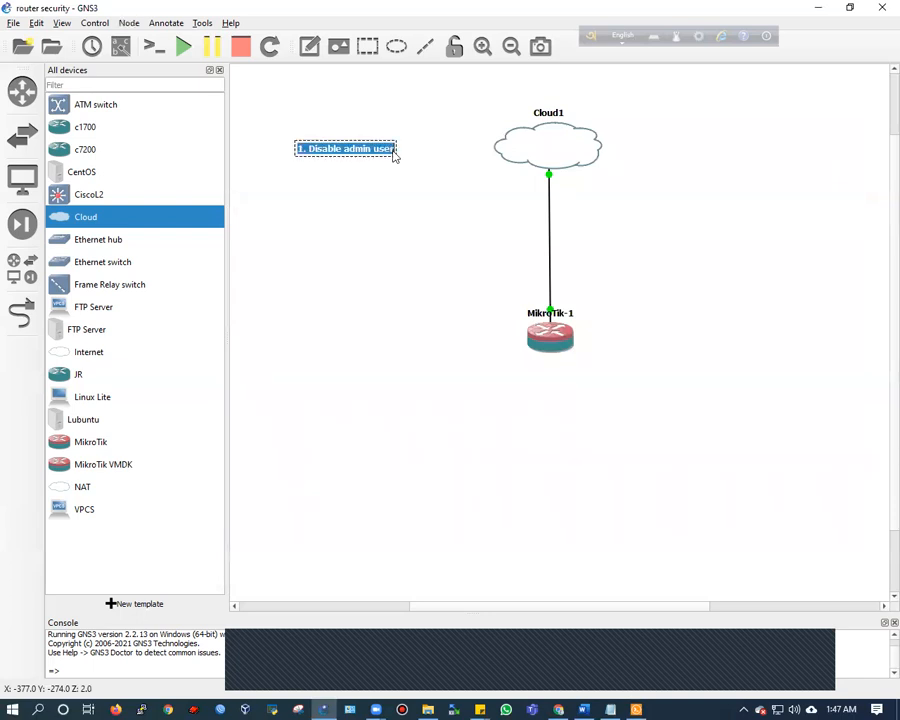
{"action": "key", "text": "End"}
{"action": "key", "text": "Return"}
{"action": "type", "text": "2."}
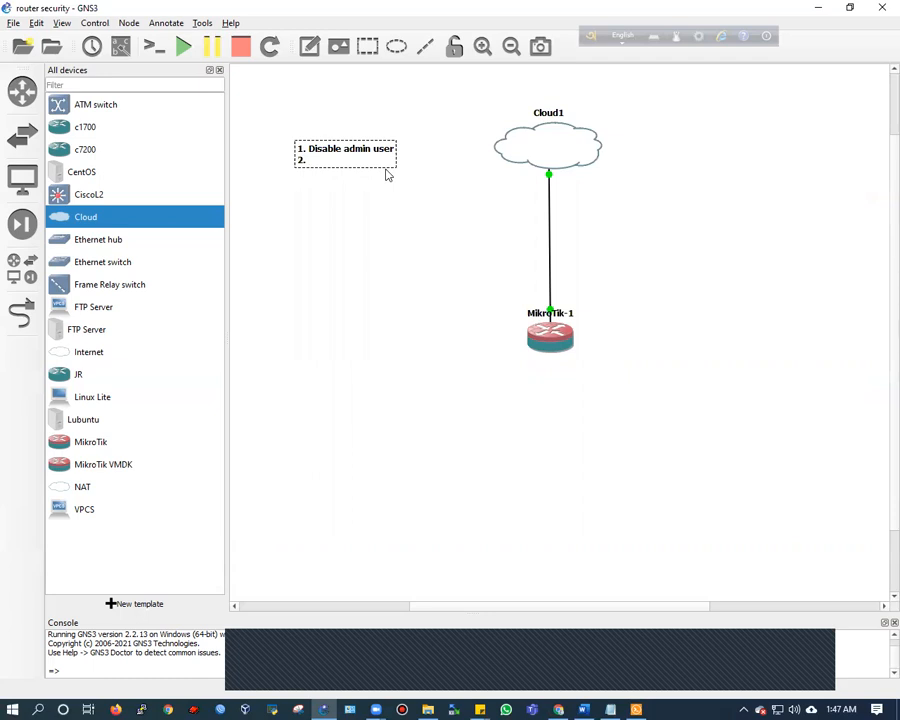
{"action": "type", "text": " d"}
{"action": "key", "text": "BackSpace"}
{"action": "type", "text": "Disable mac-winbox"}
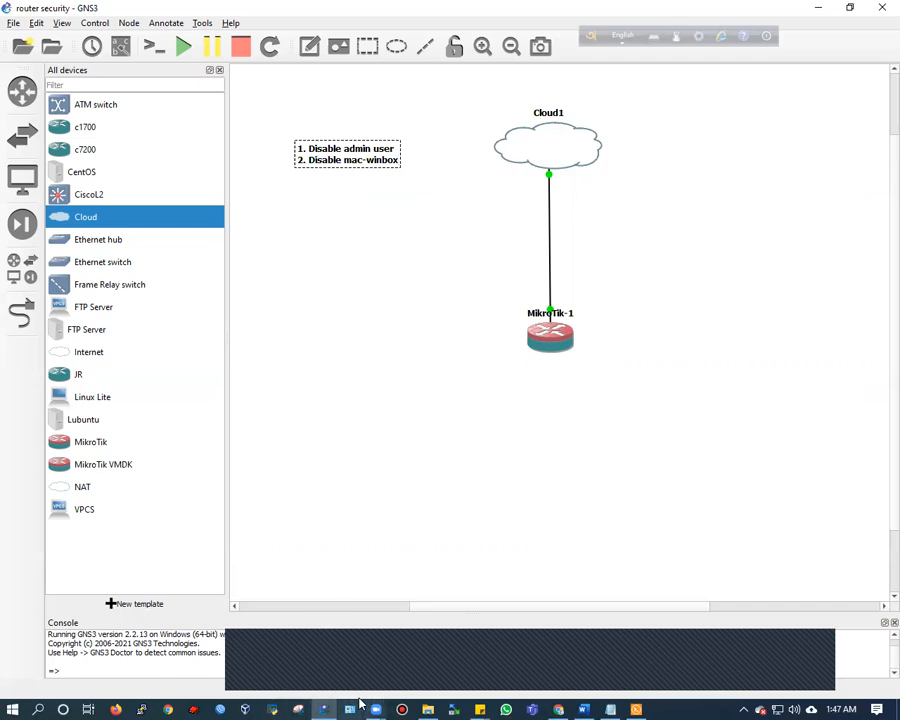
Launch WinBox, choose the MikroTik CHR neighbor, and connect as the new user after admin fails
{"action": "left_click", "coordinate": [243, 708]}
{"action": "left_click", "coordinate": [492, 373]}
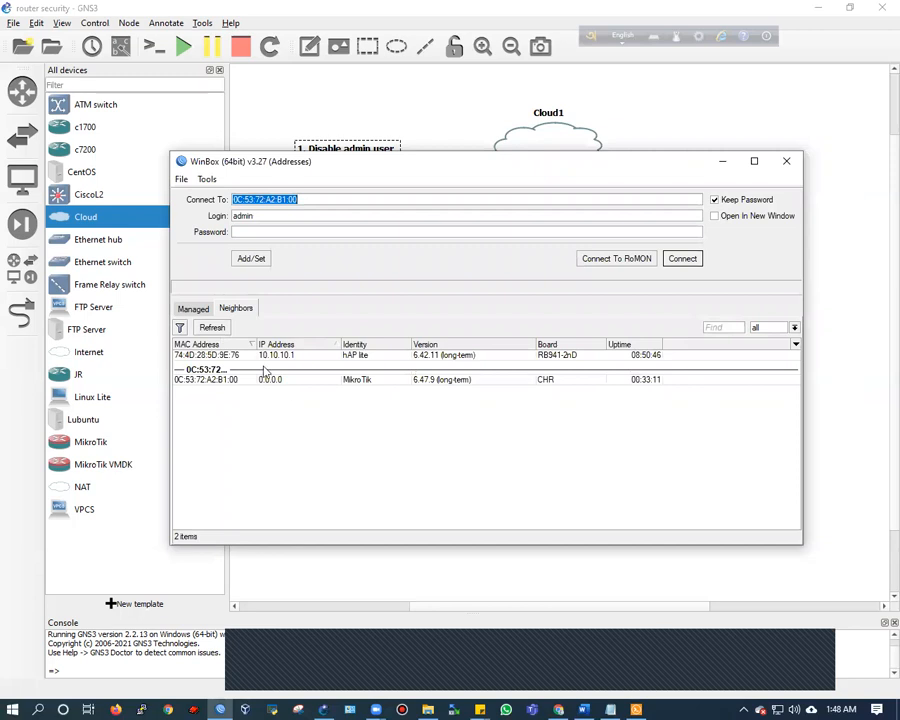
{"action": "left_click", "coordinate": [208, 382]}
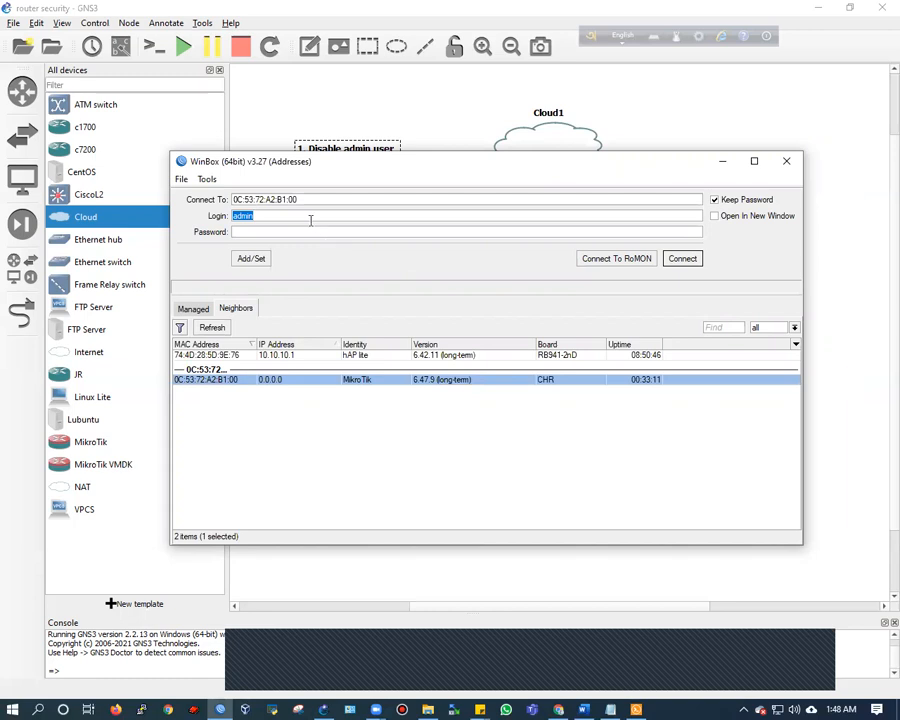
{"action": "left_click", "coordinate": [682, 258]}
{"action": "key", "text": "Tab"}
{"action": "type", "text": "samiul"}
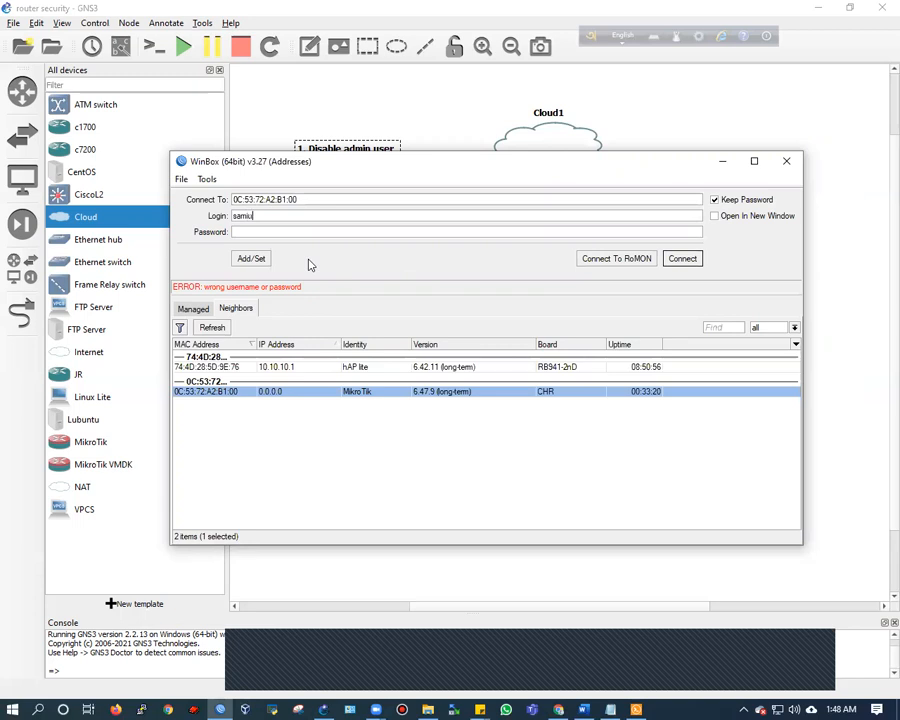
{"action": "type", "text": "****"}
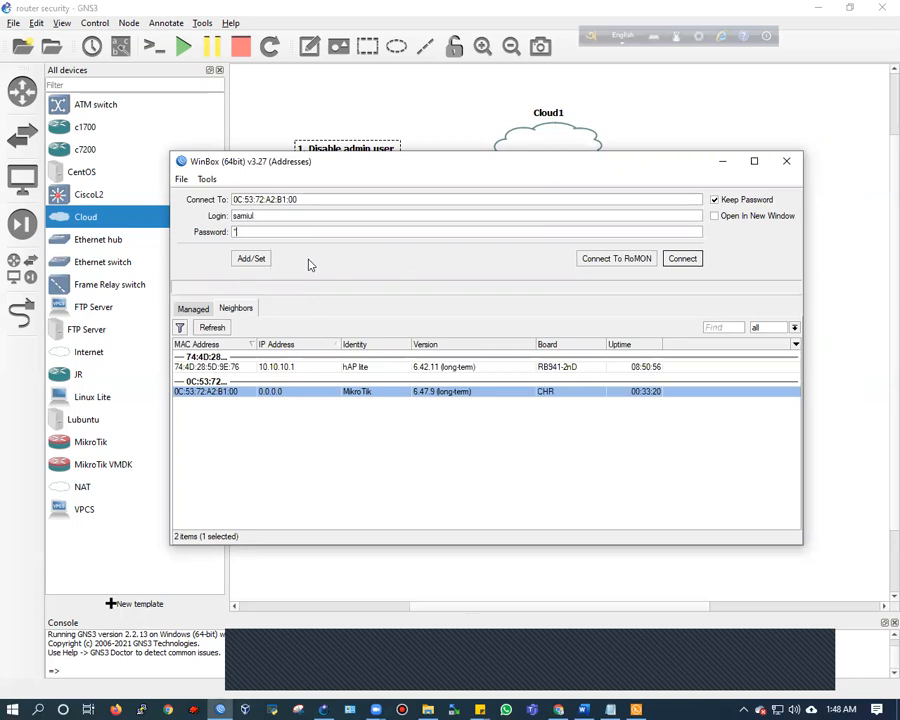
{"action": "left_click", "coordinate": [682, 258]}
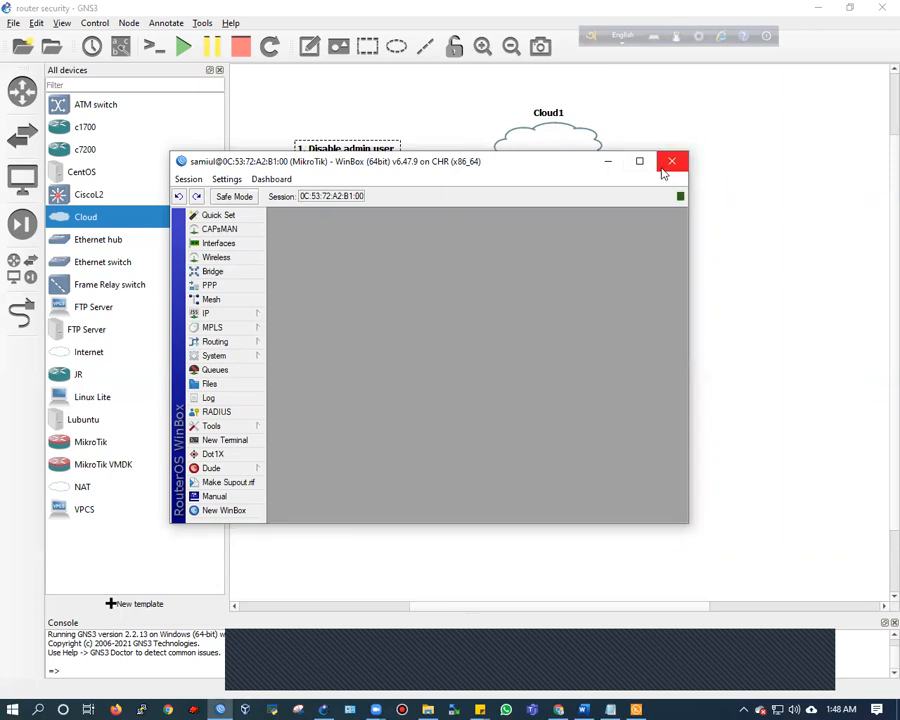
In a new terminal, run 'tool mac-server mac-winbox set allowed-interface-list=none'
{"action": "left_click", "coordinate": [236, 443]}
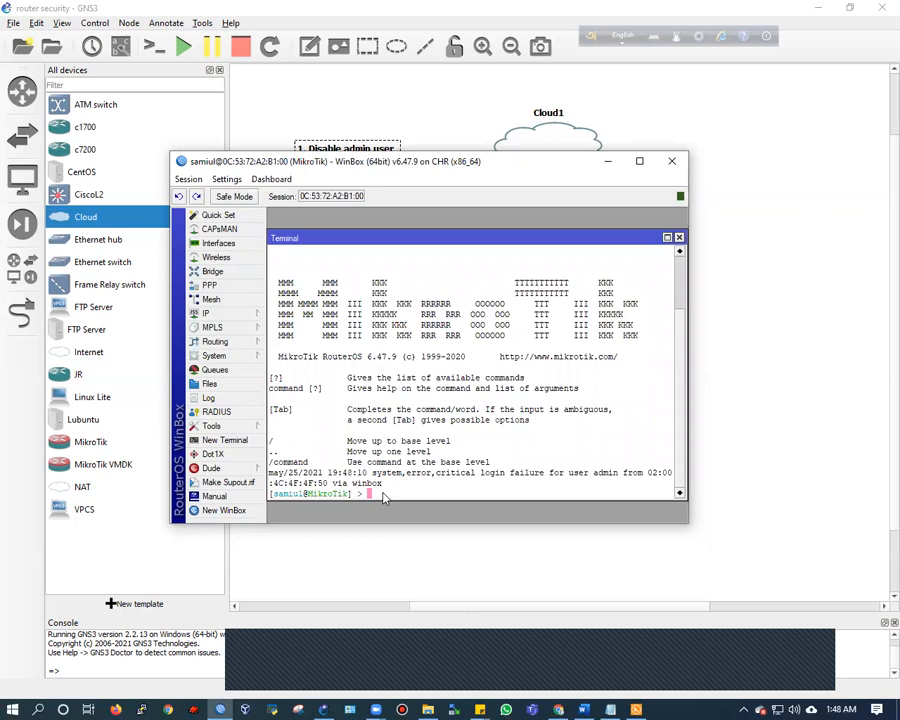
{"action": "key", "text": "Return"}
{"action": "key", "text": "Return"}
{"action": "type", "text": "tool mac-server "}
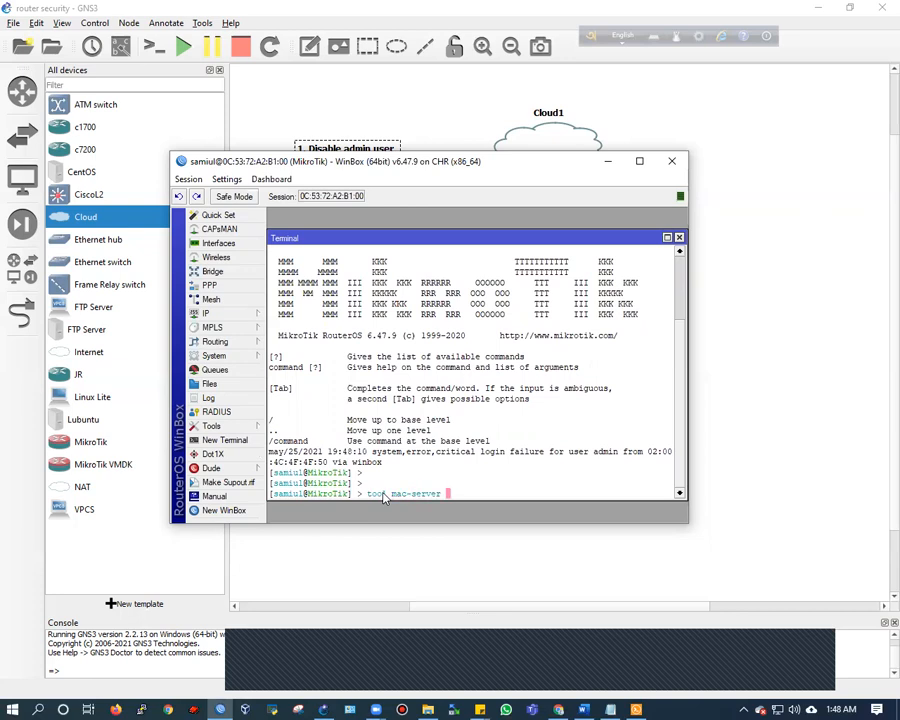
{"action": "type", "text": "mac-winbox set allowed-interface-list=none"}
{"action": "key", "text": "Return"}
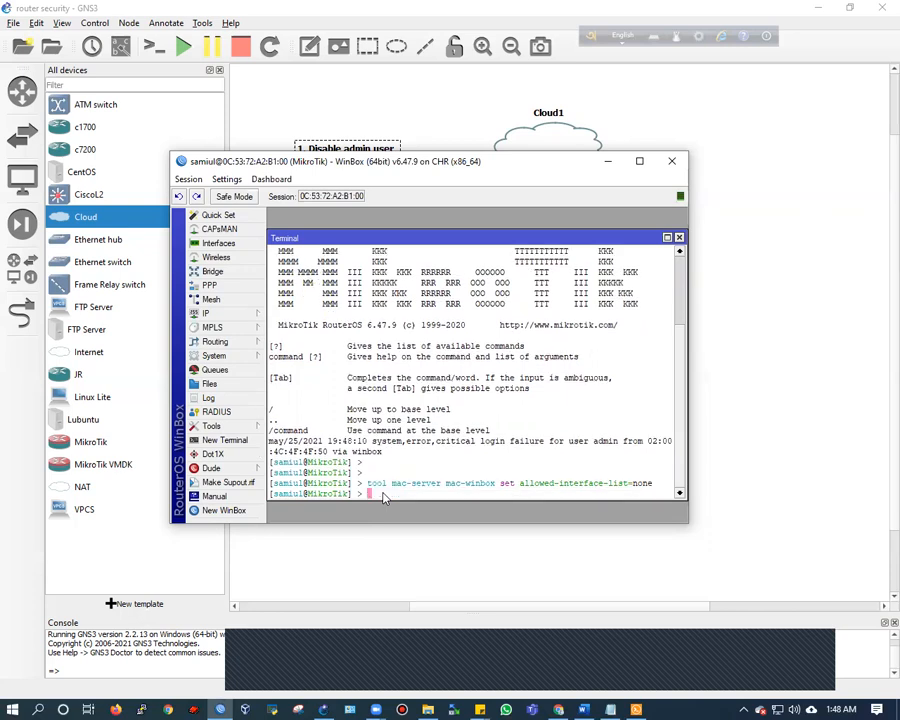
Quit the terminal session and close WinBox
{"action": "type", "text": "quit"}
{"action": "key", "text": "Return"}
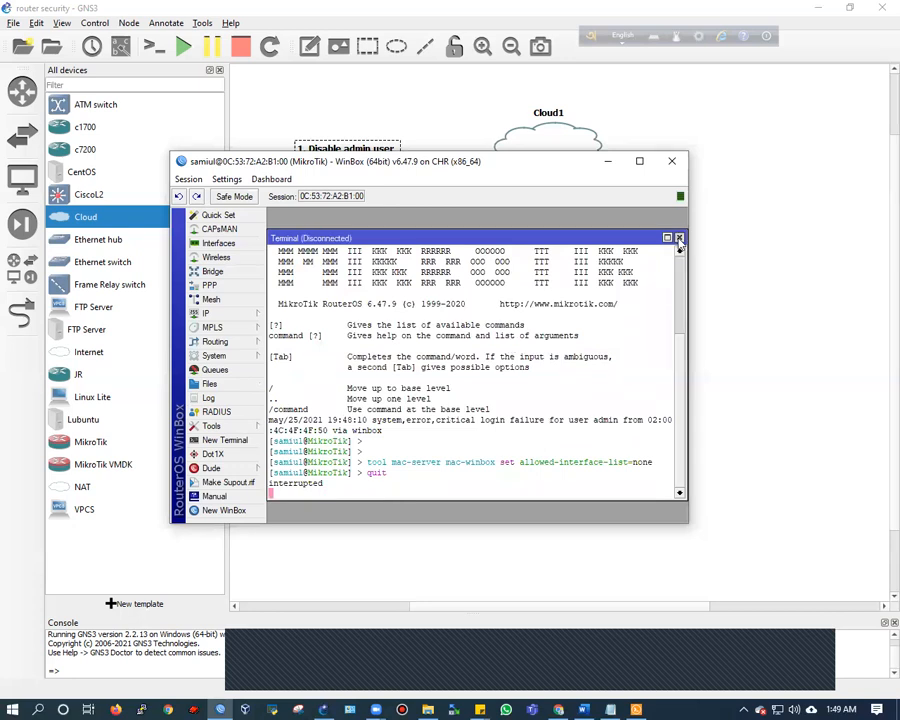
{"action": "left_click", "coordinate": [678, 237]}
{"action": "left_click", "coordinate": [672, 161]}
Relaunch WinBox, select the MikroTik router in Neighbors, and attempt a MAC connection
{"action": "left_click", "coordinate": [669, 280]}
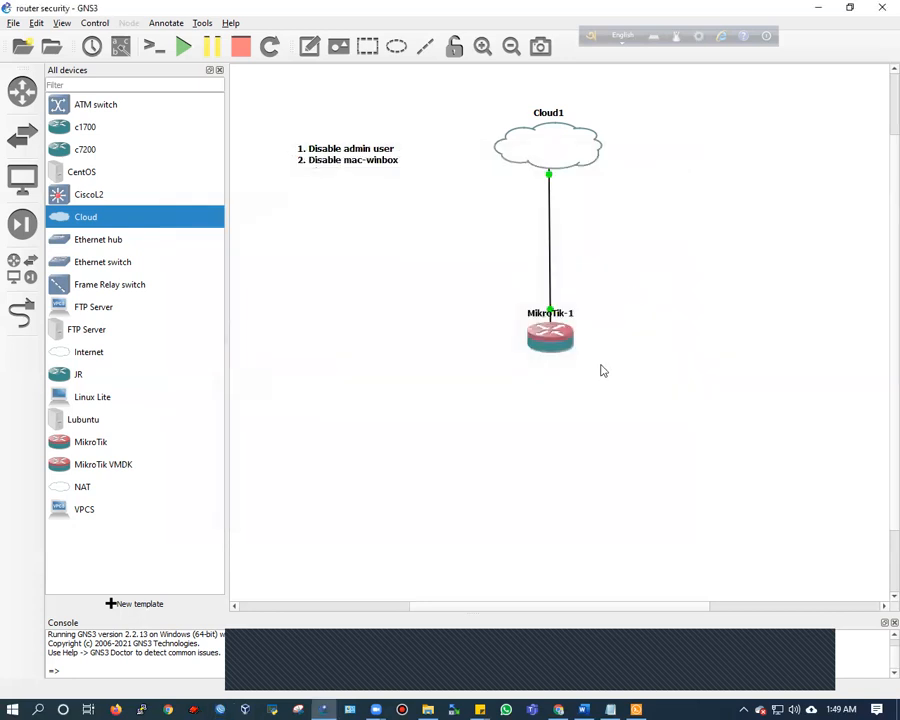
{"action": "left_click", "coordinate": [220, 702]}
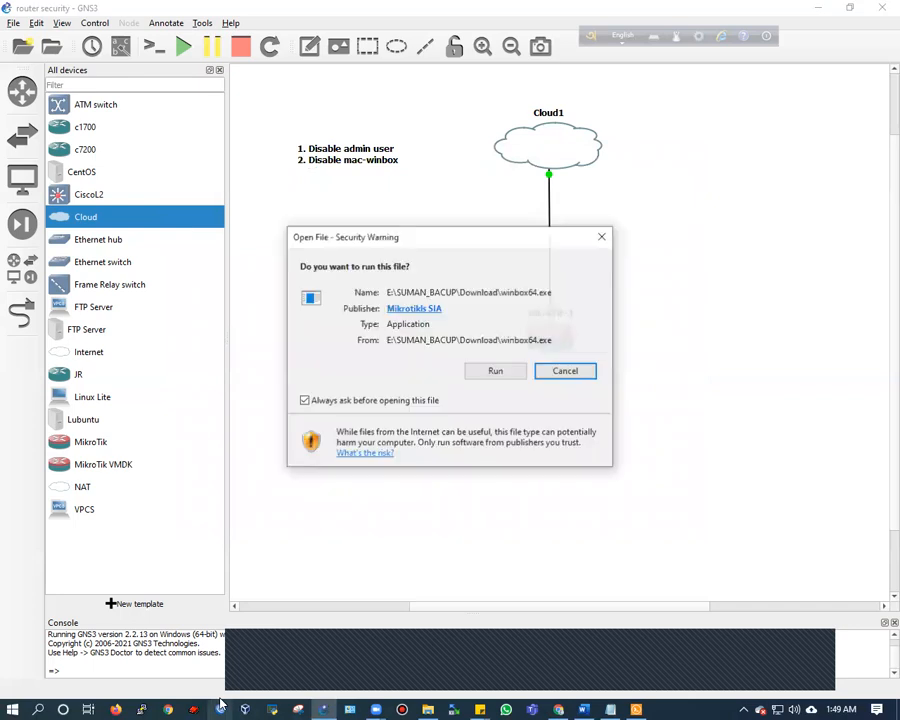
{"action": "left_click", "coordinate": [482, 373]}
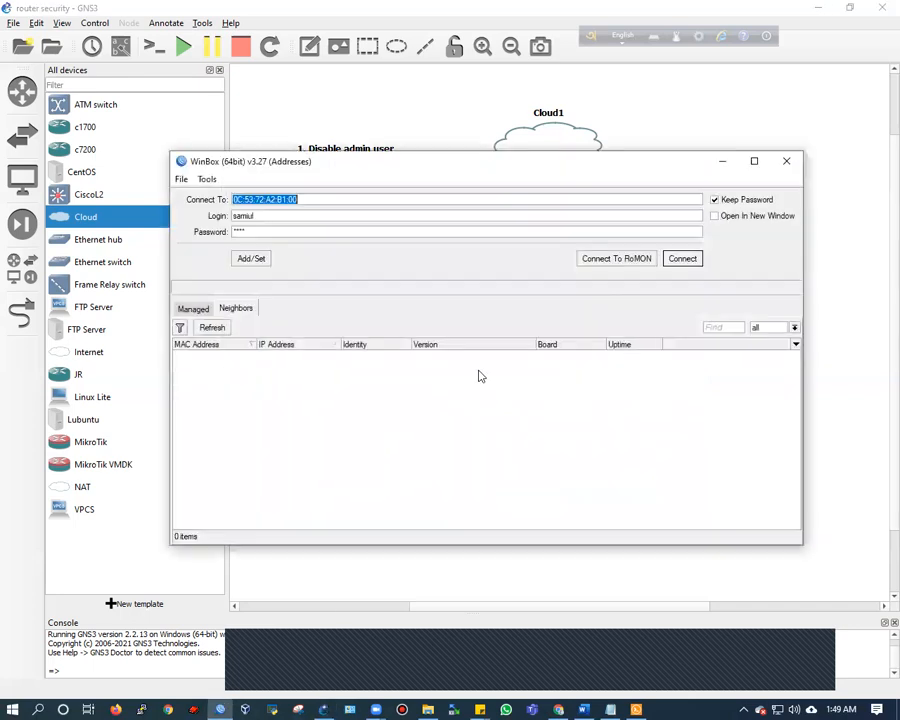
{"action": "left_click", "coordinate": [199, 392]}
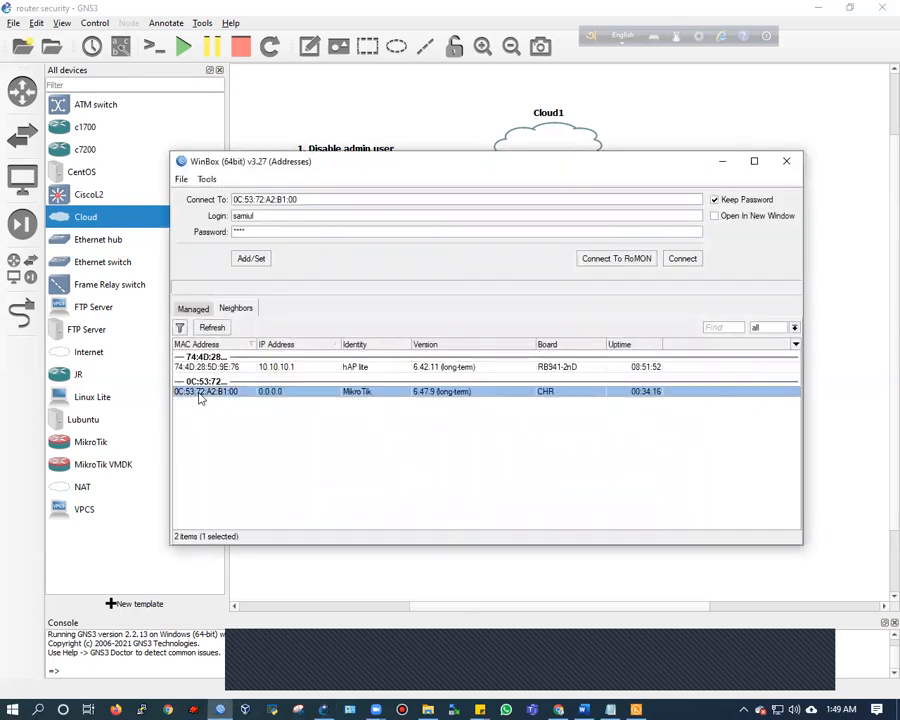
{"action": "left_click", "coordinate": [259, 214]}
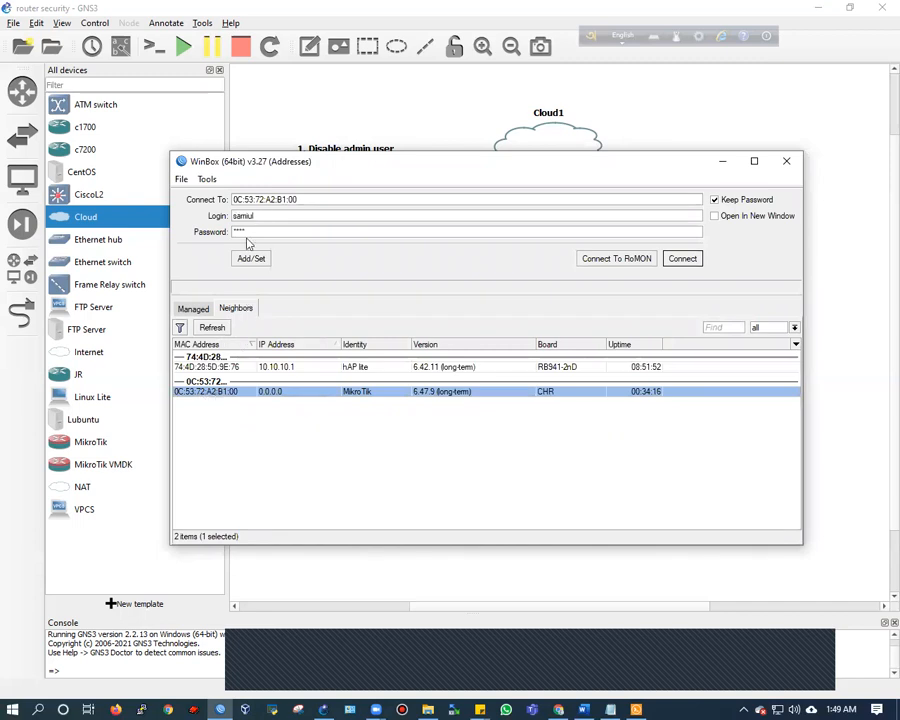
{"action": "left_click", "coordinate": [680, 259]}
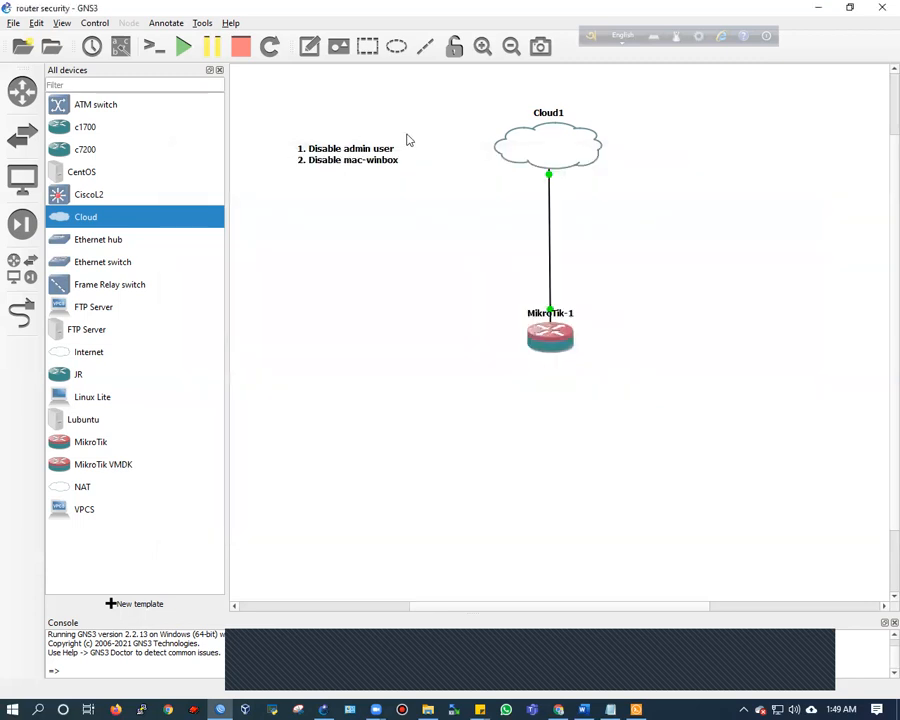
Add a third line '3. Disable neighbor discovery' to the steps note and finish editing
{"action": "left_click", "coordinate": [410, 138]}
{"action": "left_click", "coordinate": [363, 161]}
{"action": "double_click", "coordinate": [387, 165]}
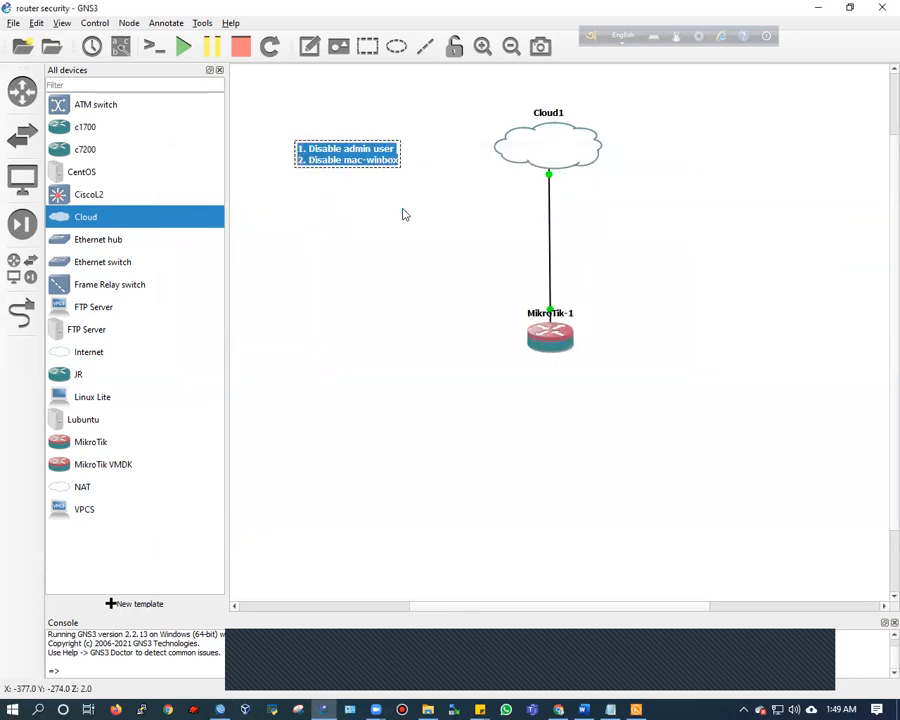
{"action": "key", "text": "Right"}
{"action": "key", "text": "Return"}
{"action": "type", "text": "3"}
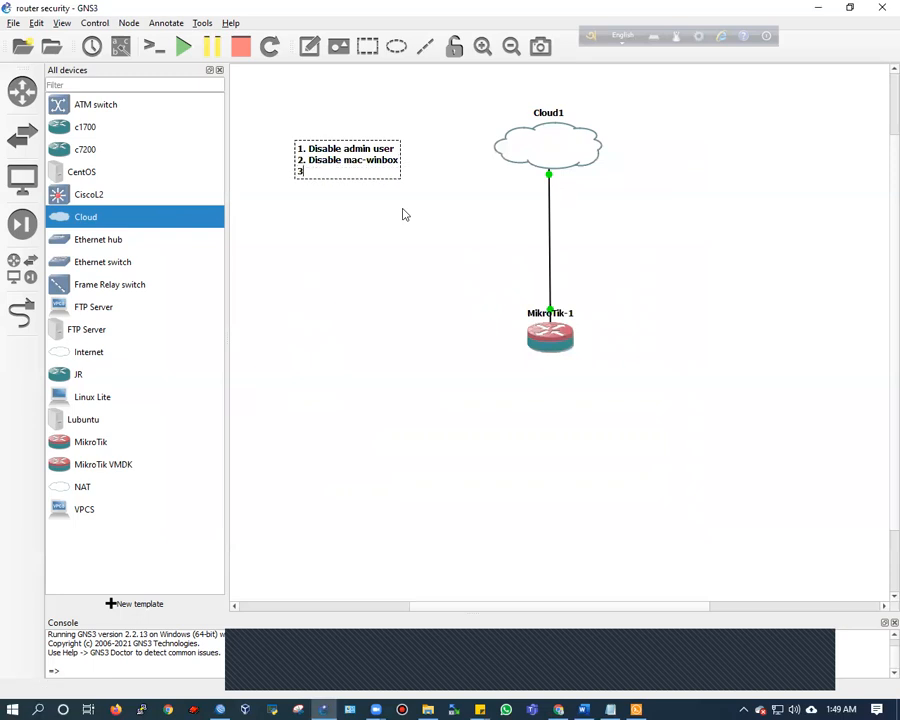
{"action": "type", "text": ". Disable d"}
{"action": "key", "text": "BackSpace"}
{"action": "type", "text": "neighbor "}
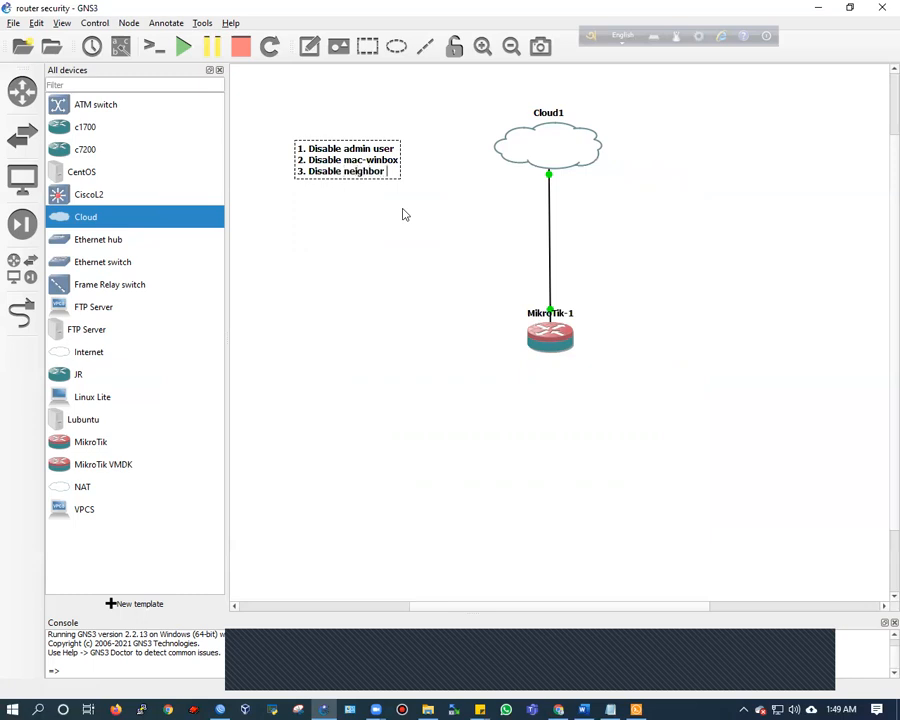
{"action": "type", "text": "discovery"}
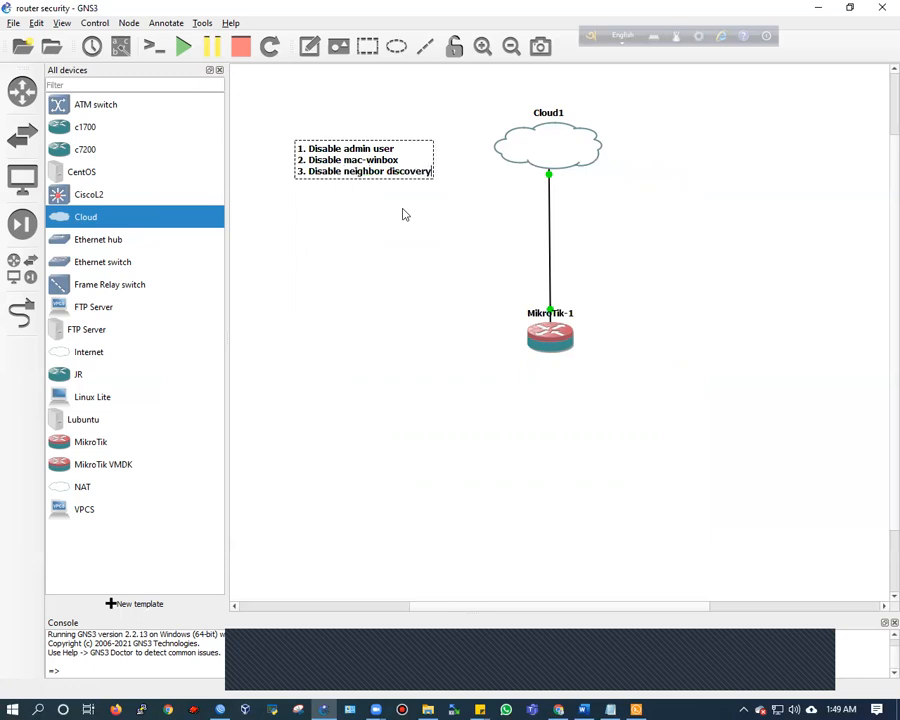
{"action": "left_click", "coordinate": [393, 580]}
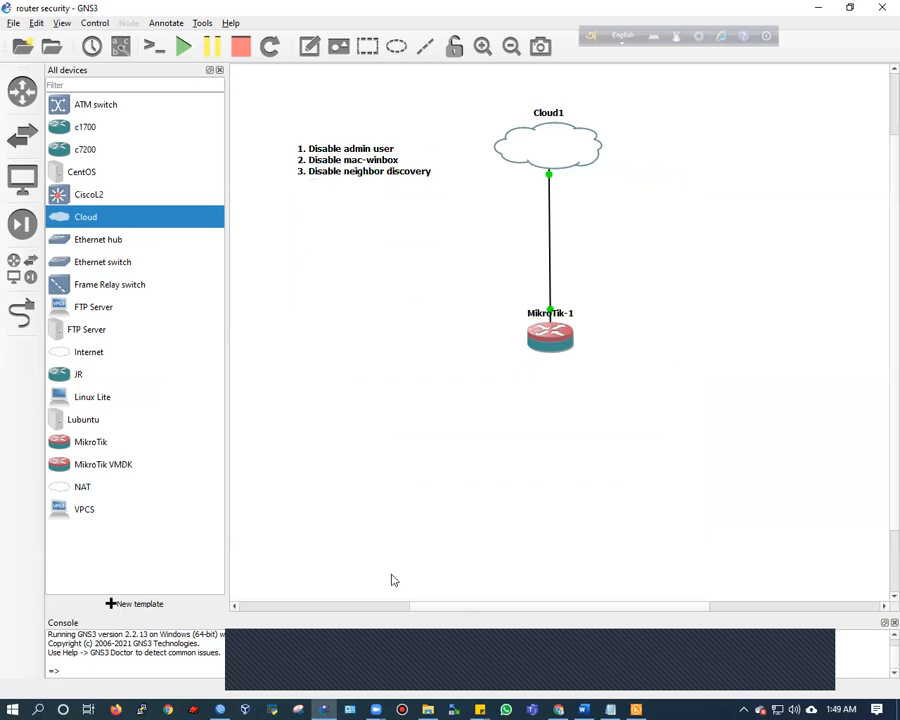
{"action": "left_click", "coordinate": [224, 706]}
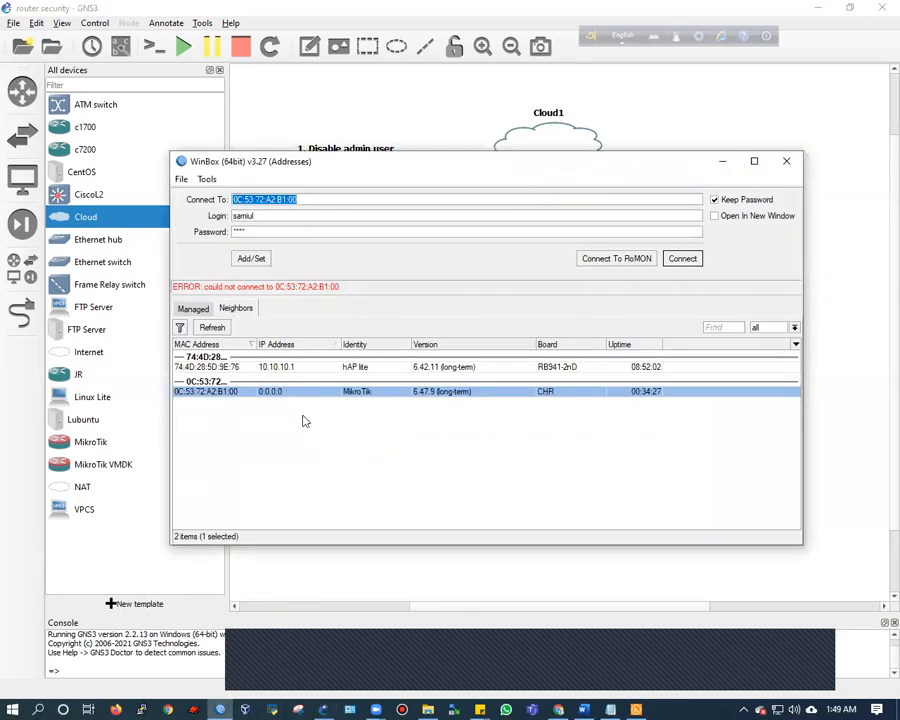
{"action": "left_click", "coordinate": [353, 370]}
{"action": "left_click", "coordinate": [358, 391]}
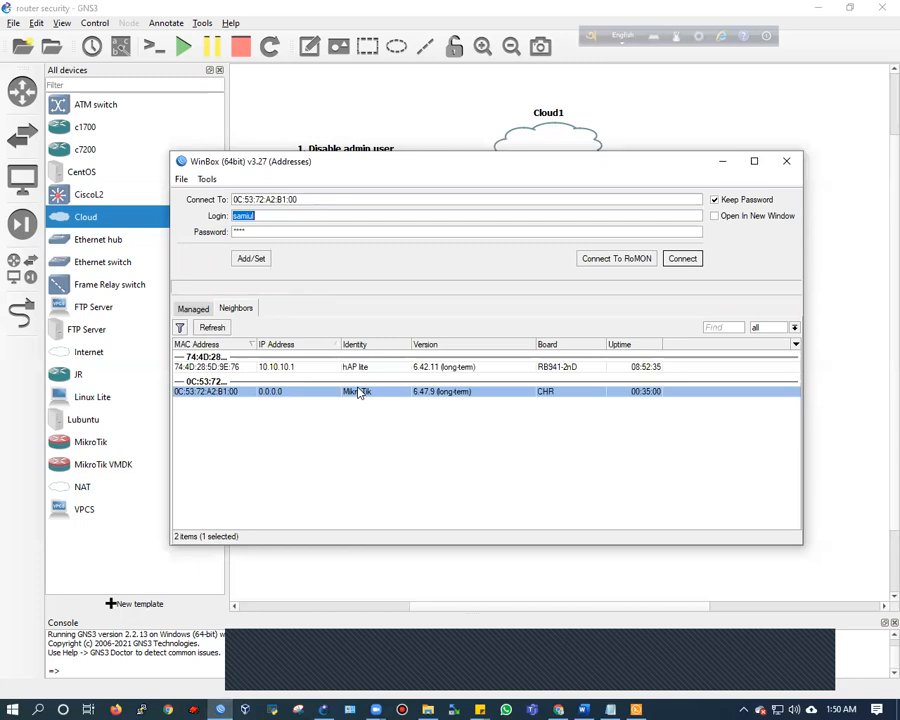
{"action": "left_click", "coordinate": [360, 367]}
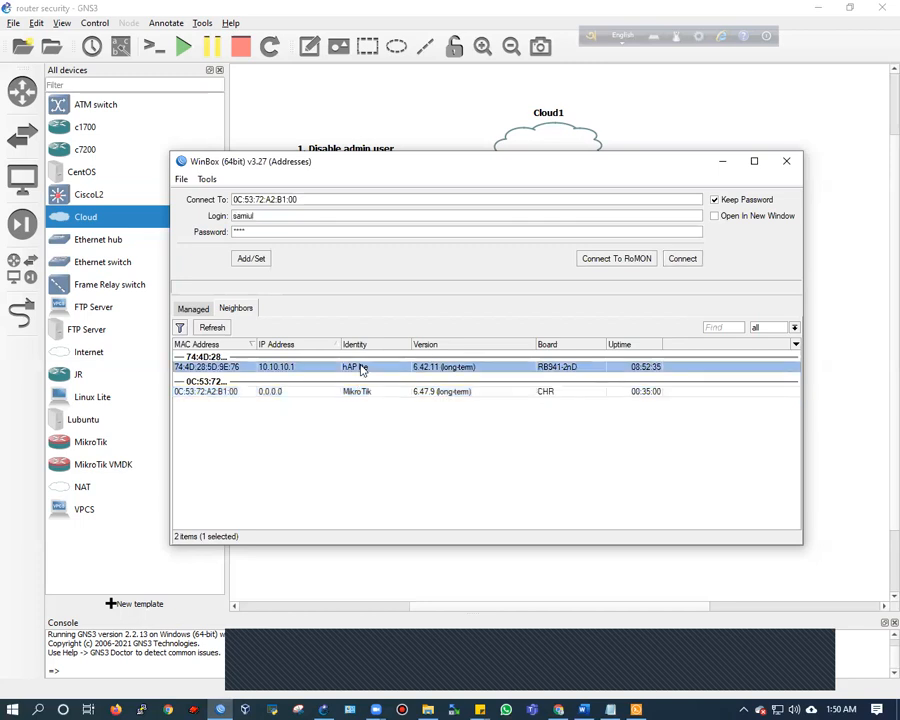
{"action": "left_click", "coordinate": [208, 391]}
{"action": "left_click", "coordinate": [208, 367]}
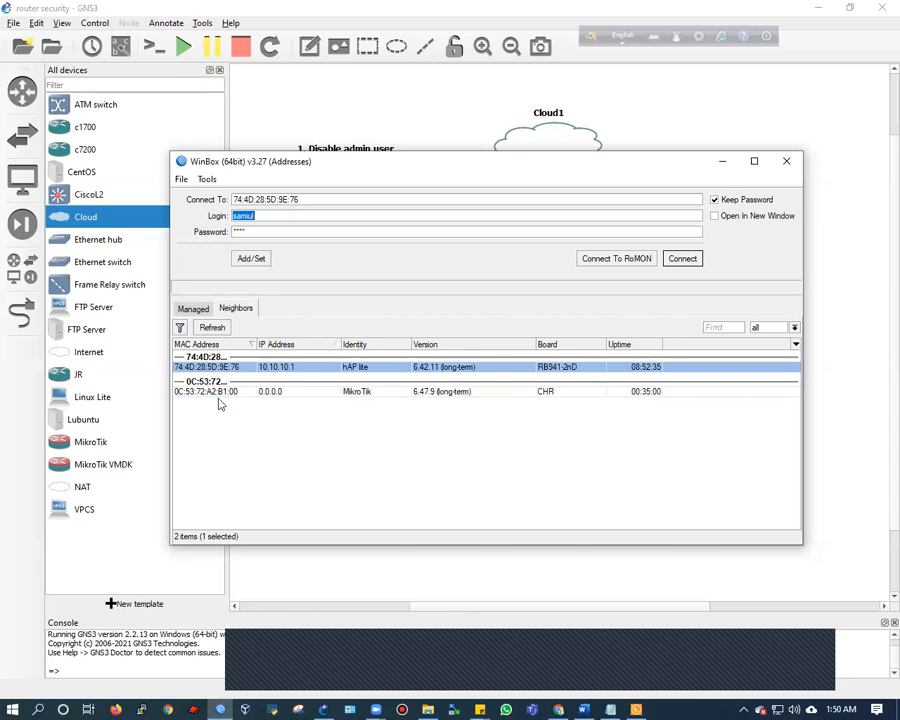
{"action": "left_click", "coordinate": [212, 393]}
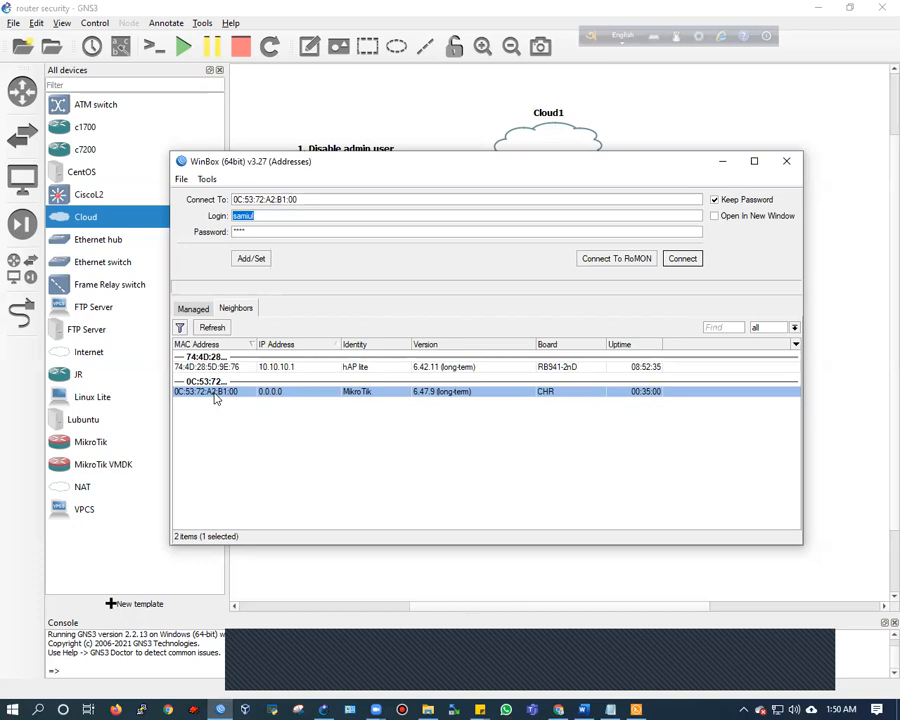
{"action": "left_click", "coordinate": [430, 368]}
{"action": "left_click", "coordinate": [435, 392]}
{"action": "left_click", "coordinate": [546, 379]}
{"action": "left_click", "coordinate": [548, 391]}
{"action": "left_click", "coordinate": [447, 126]}
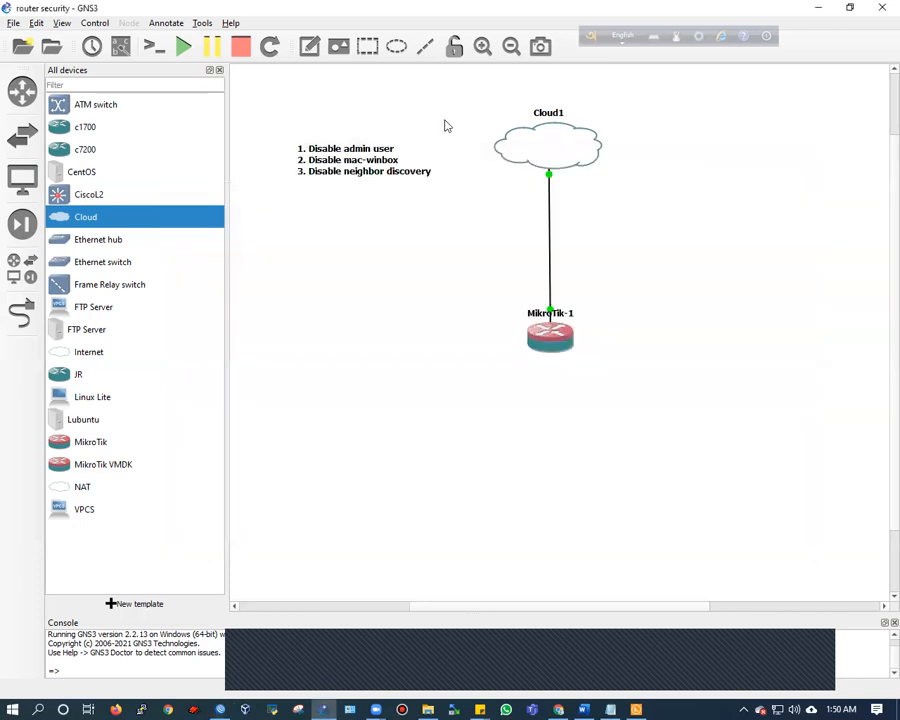
On MikroTik-1, run 'ip neighbor discovery-settings set discover-interface-list=none'
{"action": "left_click", "coordinate": [636, 709]}
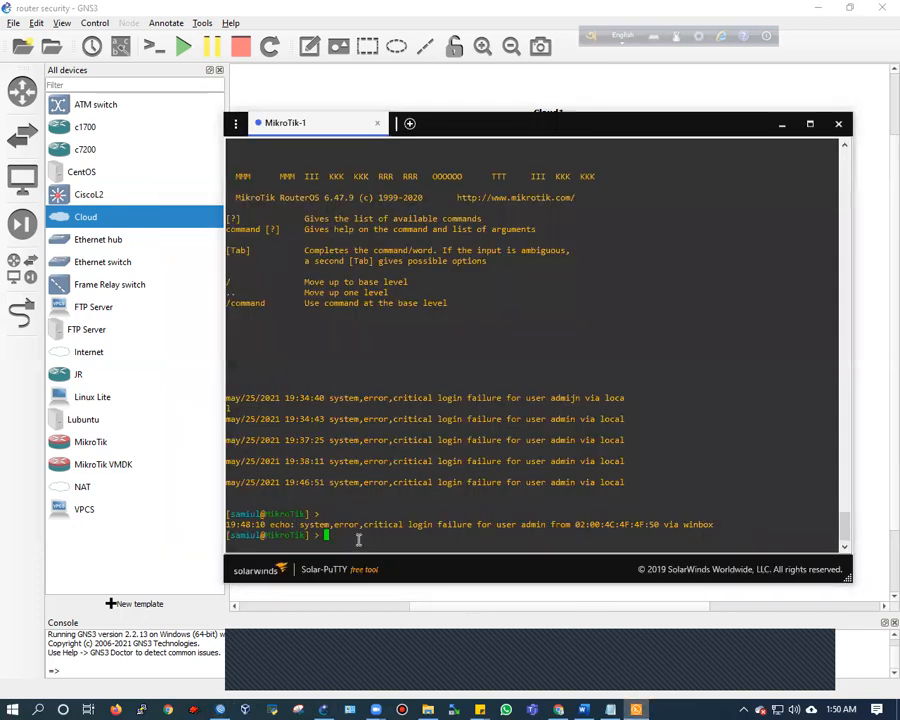
{"action": "key", "text": "Return"}
{"action": "key", "text": "Return"}
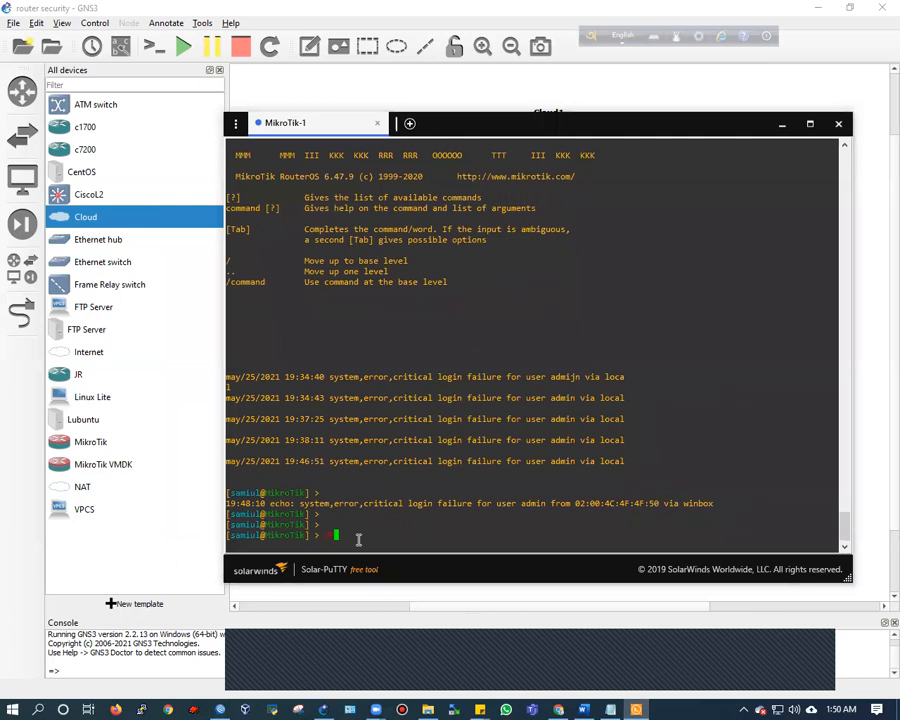
{"action": "type", "text": "ip neighbor discovery-settings "}
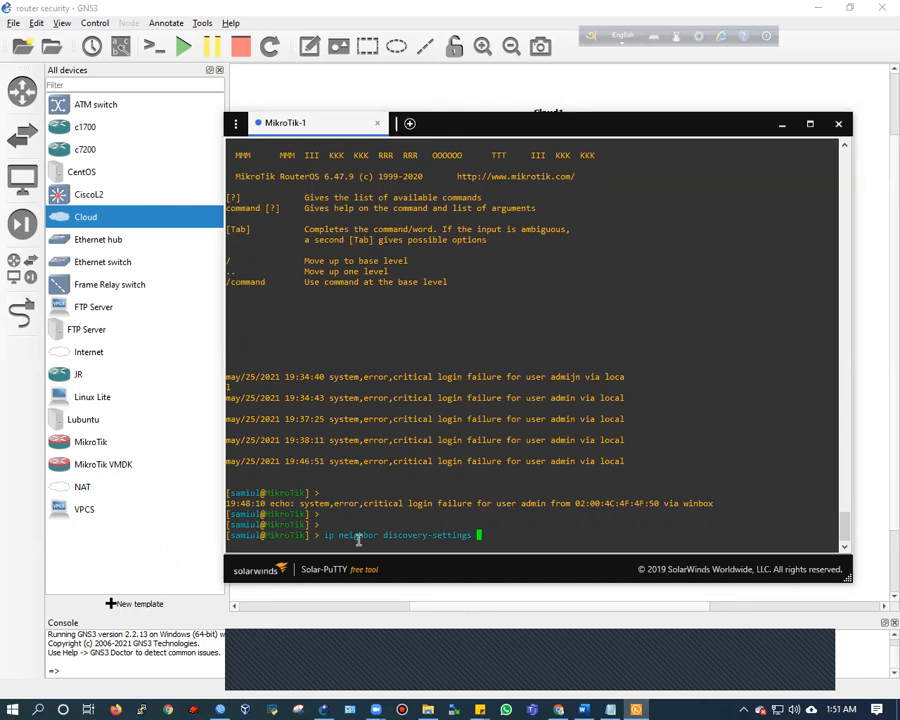
{"action": "type", "text": "se"}
{"action": "key", "text": "BackSpace"}
{"action": "key", "text": "BackSpace"}
{"action": "key", "text": "BackSpace"}
{"action": "type", "text": "set"}
{"action": "type", "text": "d"}
{"action": "key", "text": "Tab"}
{"action": "type", "text": "none"}
{"action": "key", "text": "Return"}
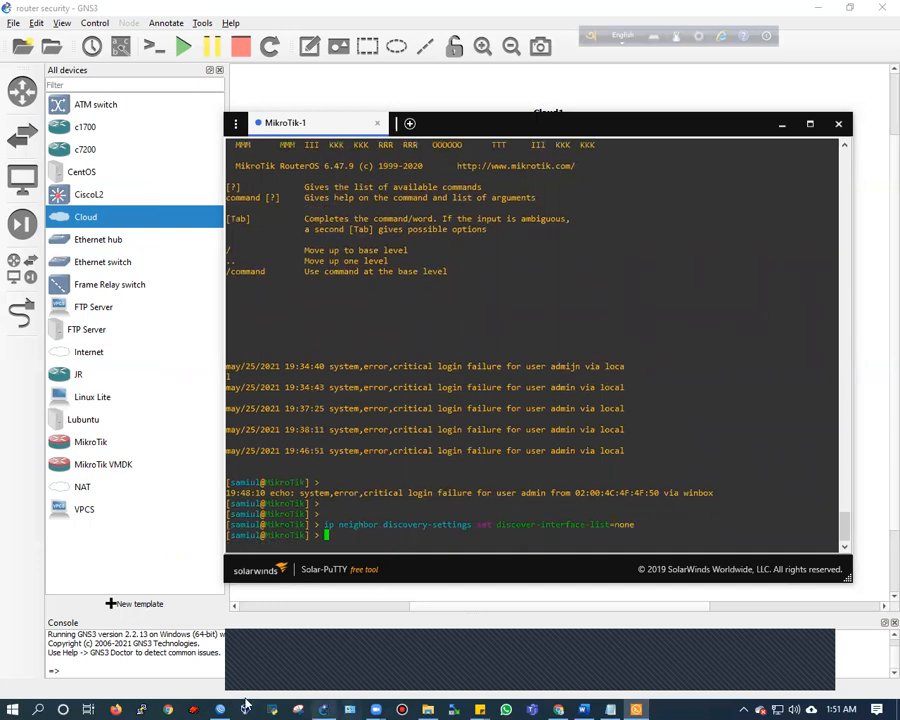
Restart WinBox, confirm only the hAP lite neighbor remains, then close WinBox
{"action": "left_click", "coordinate": [220, 707]}
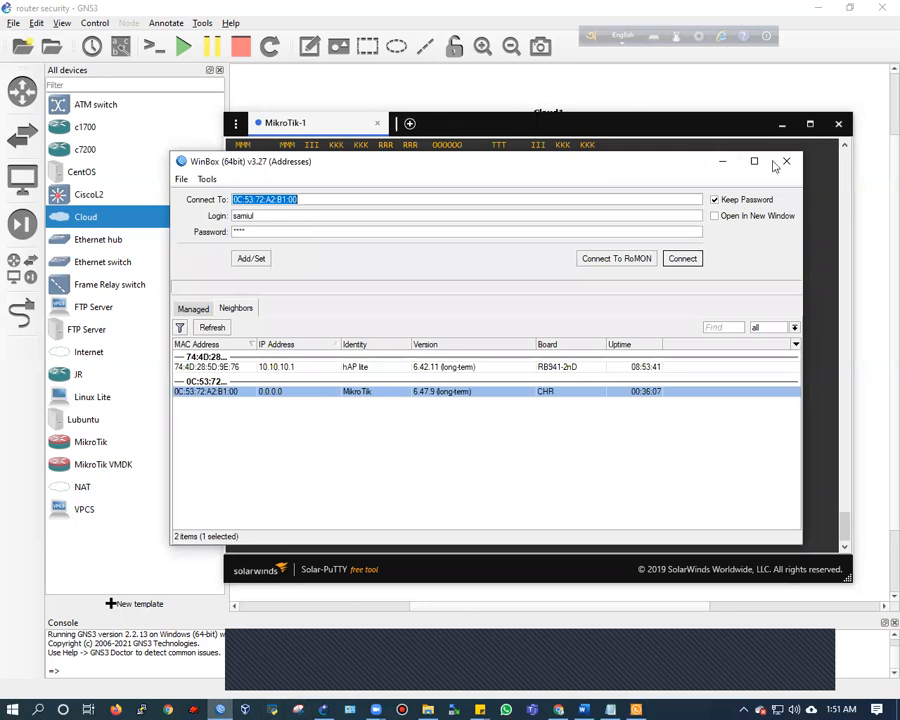
{"action": "left_click", "coordinate": [786, 162]}
{"action": "left_click", "coordinate": [221, 706]}
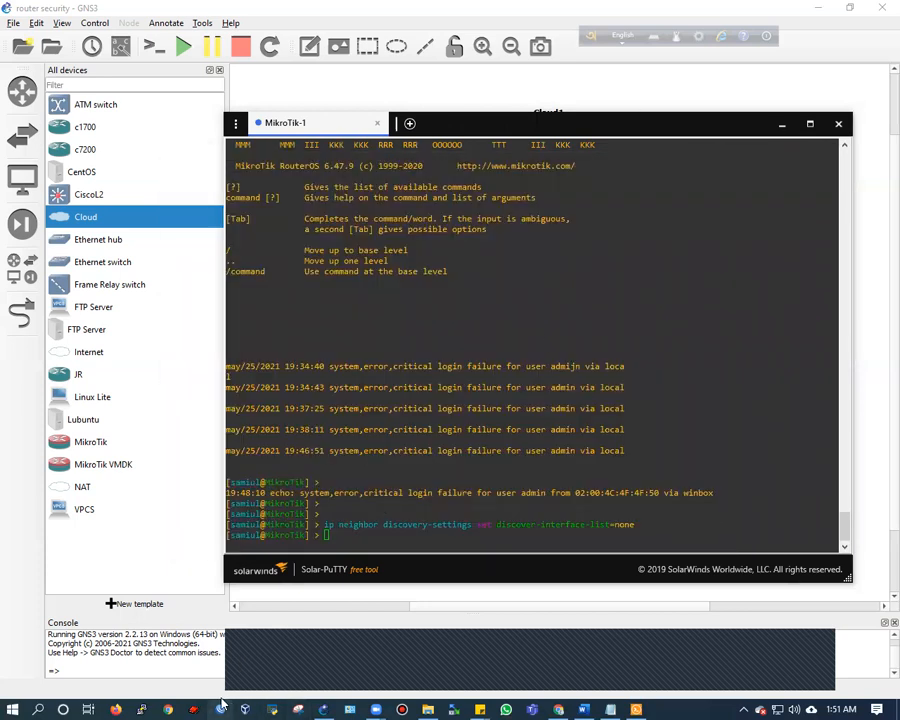
{"action": "left_click", "coordinate": [495, 371]}
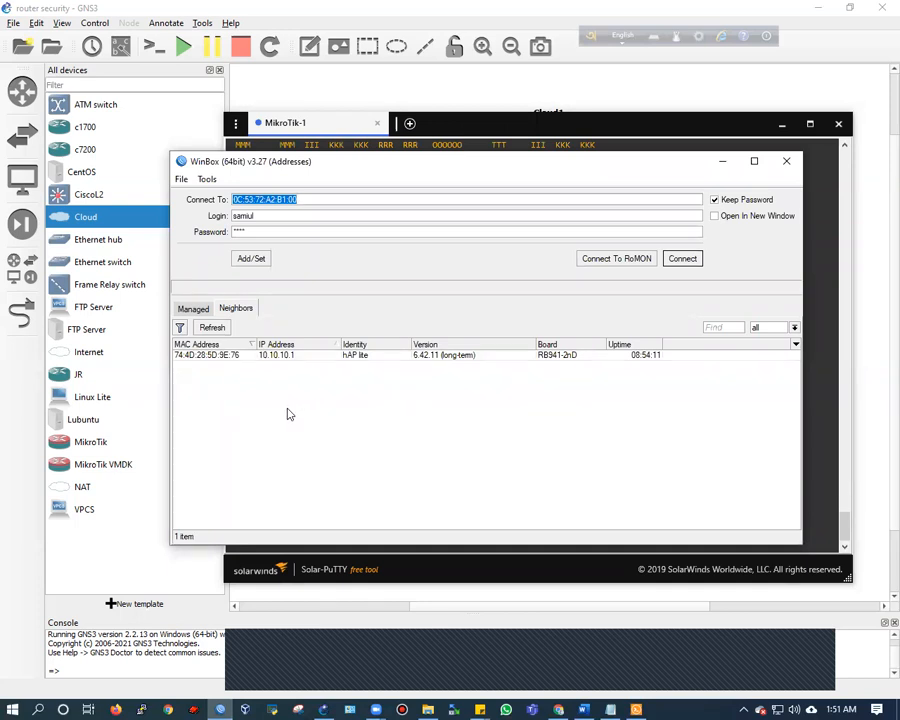
{"action": "left_click", "coordinate": [284, 355]}
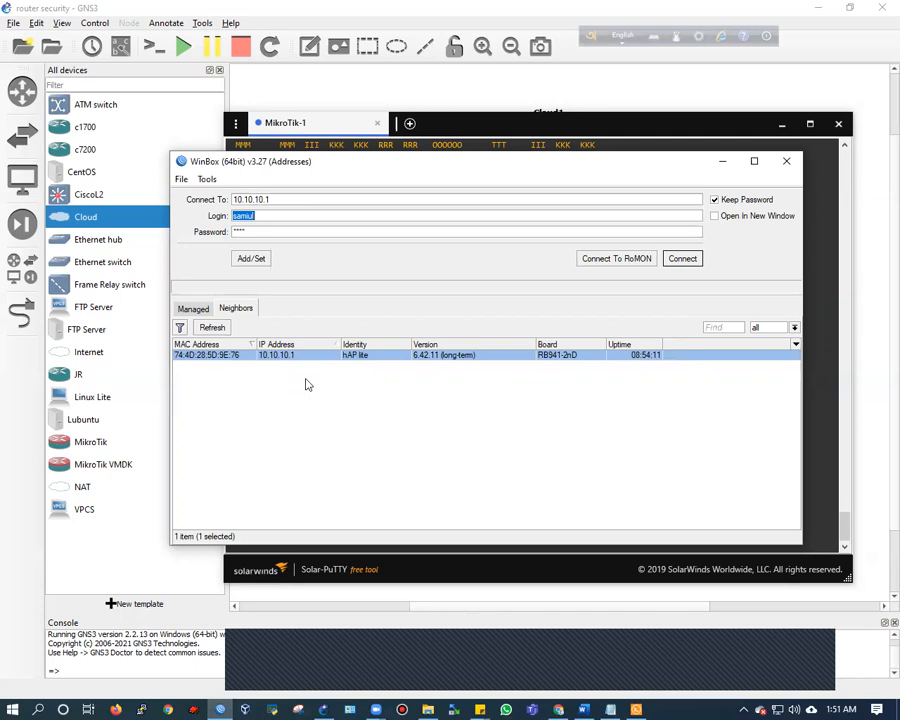
{"action": "left_click", "coordinate": [786, 161]}
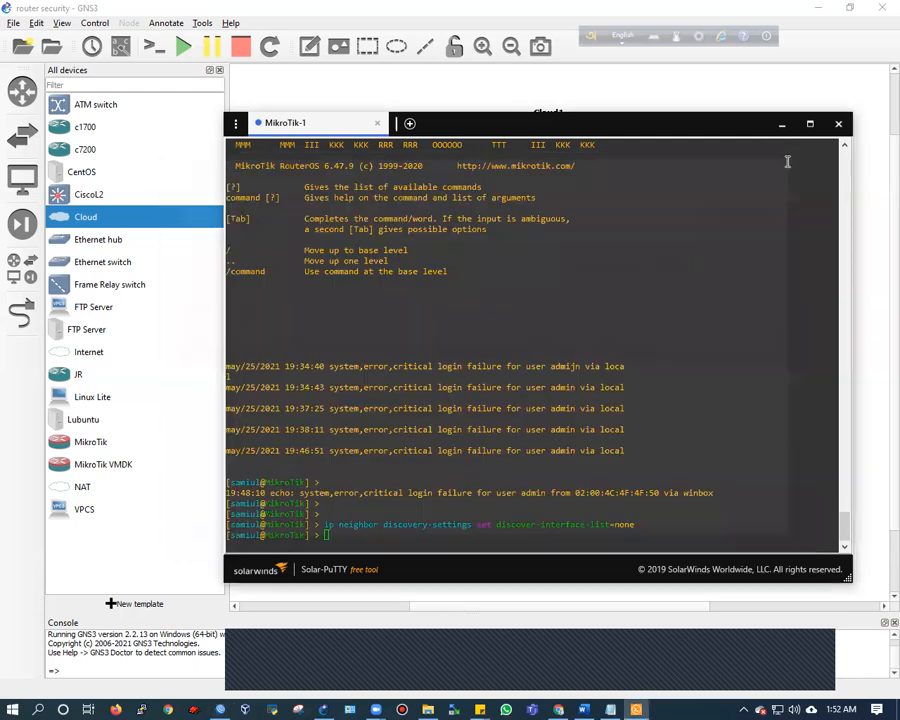